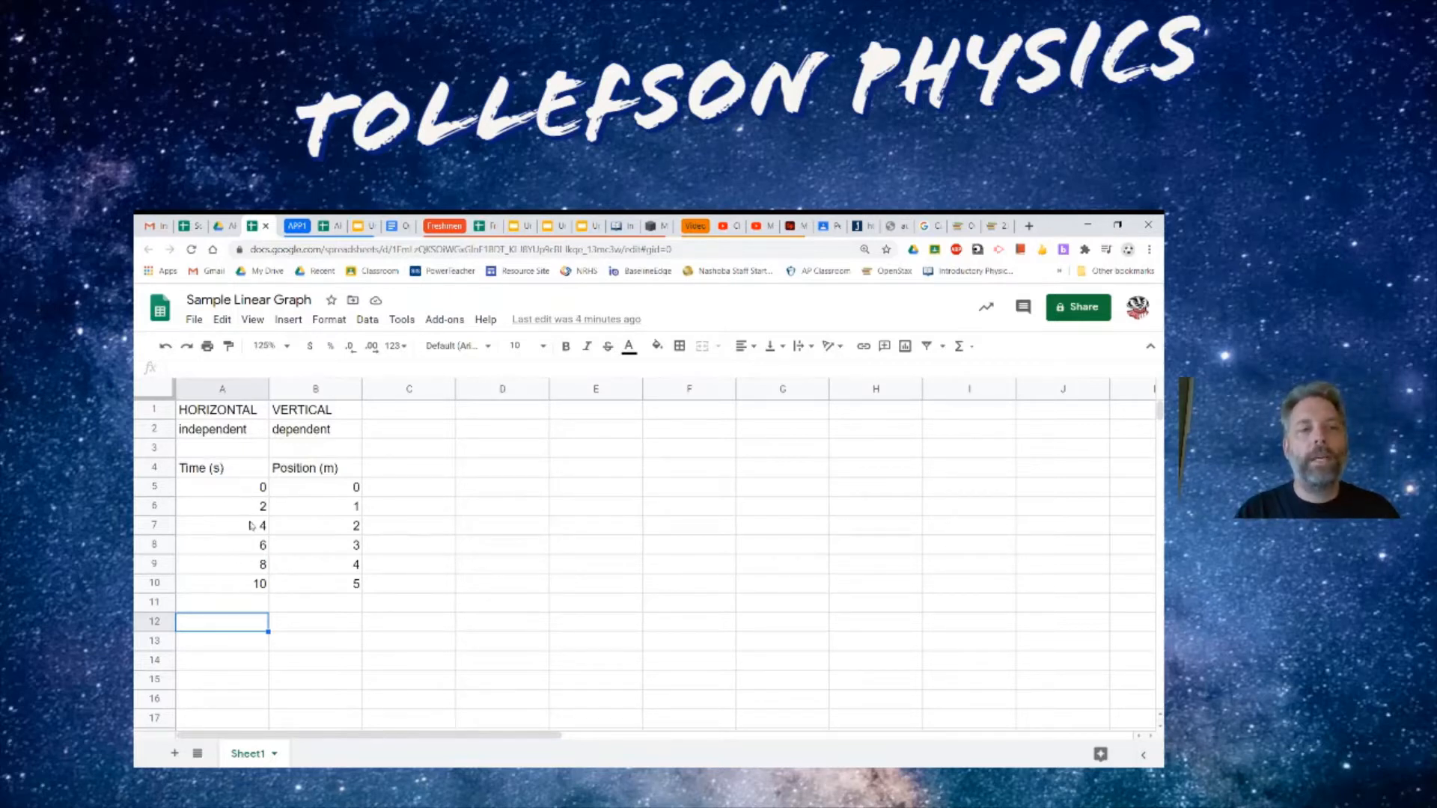
# - Select the time and position data in A4:B10 and insert a chart from it, dismissing the tip
pyautogui.moveTo(248, 472); pyautogui.dragTo(252, 585)
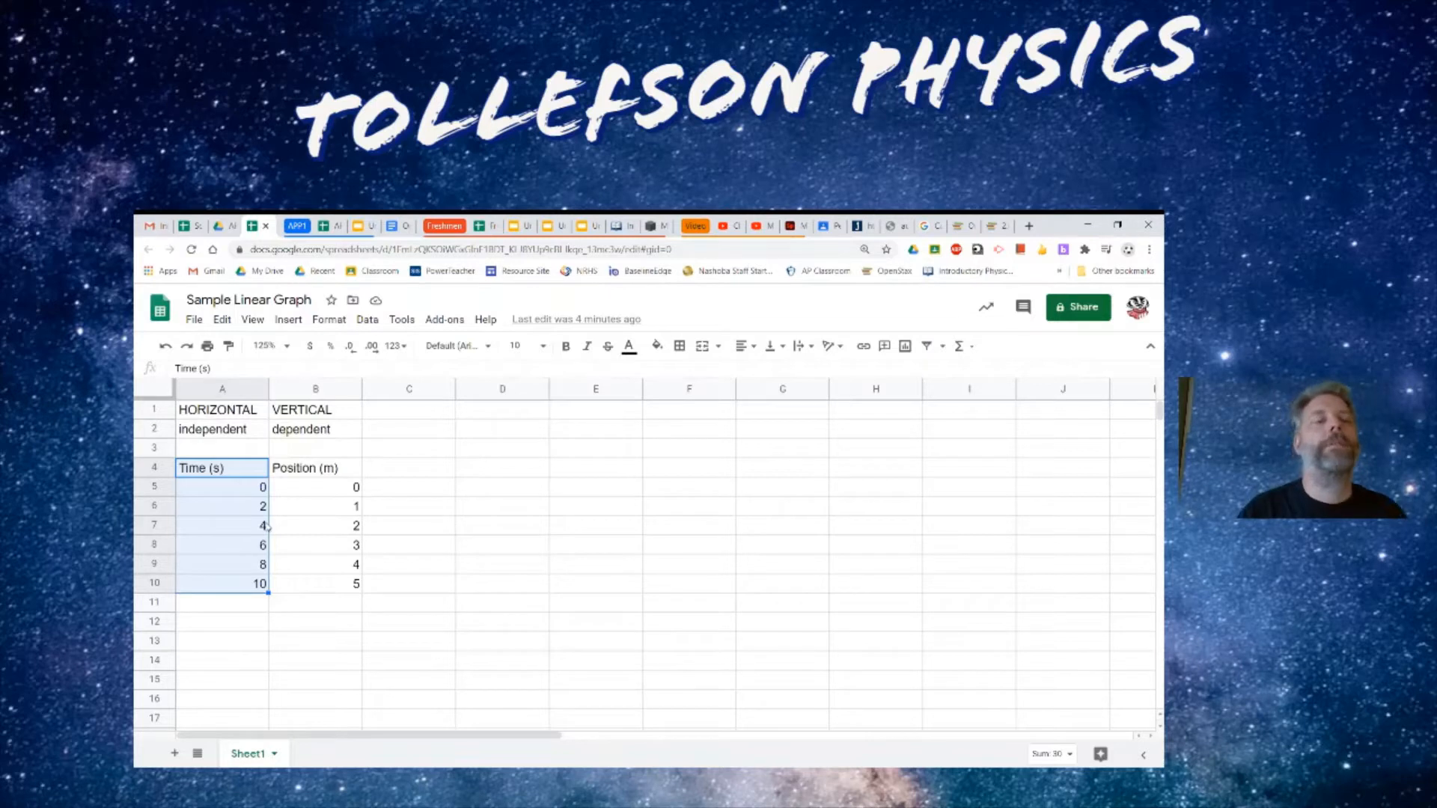
pyautogui.click(319, 471)
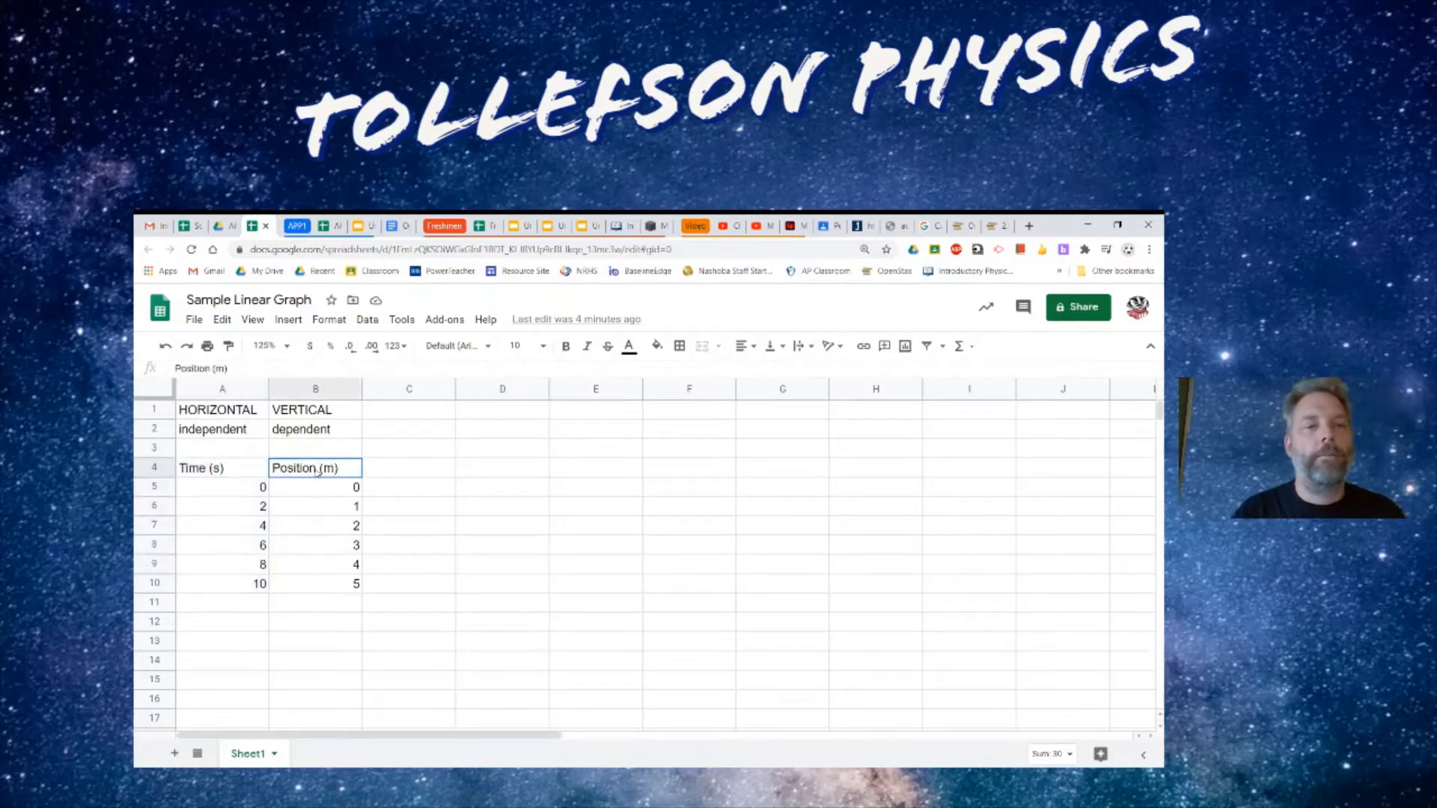
pyautogui.moveTo(319, 471); pyautogui.dragTo(314, 590)
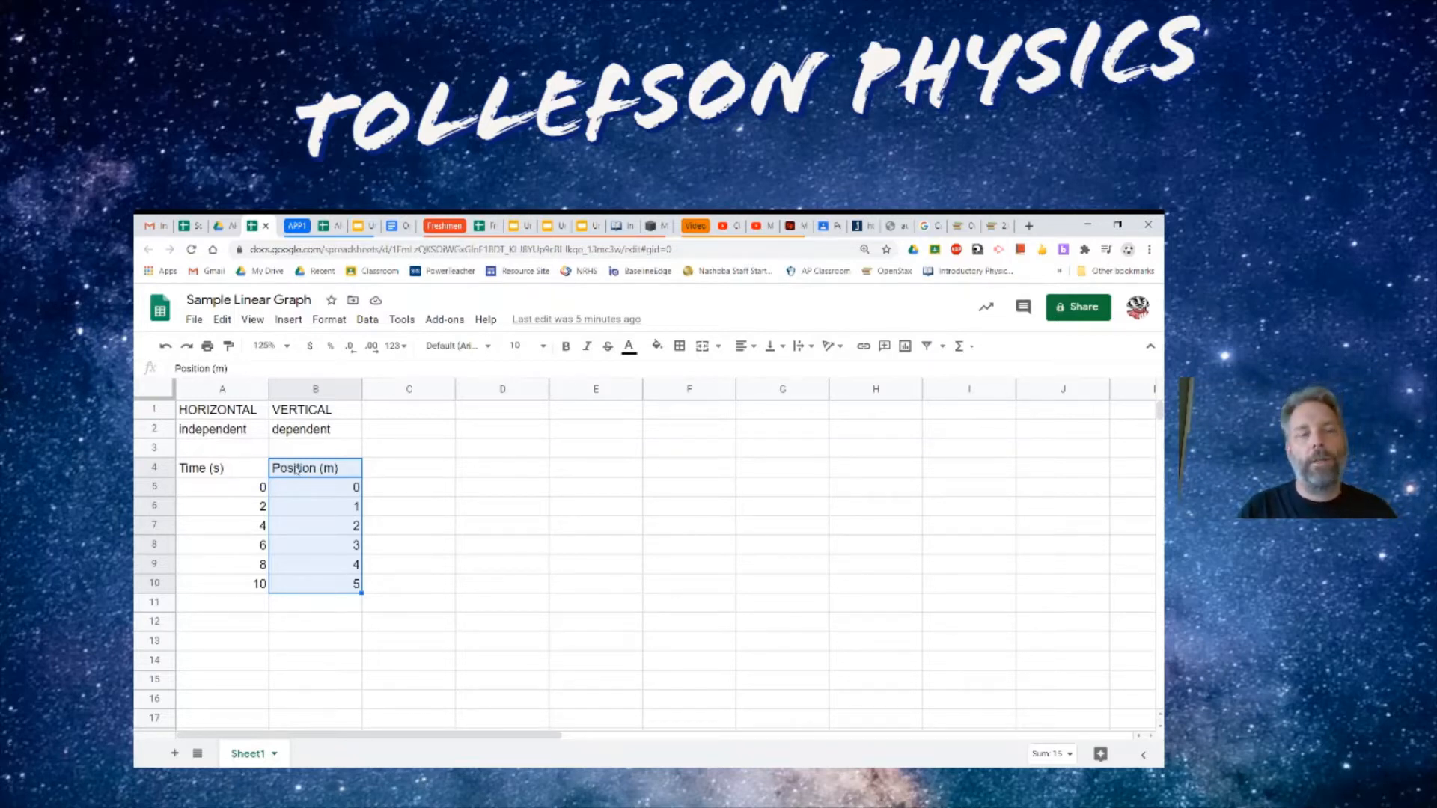
pyautogui.click(234, 467)
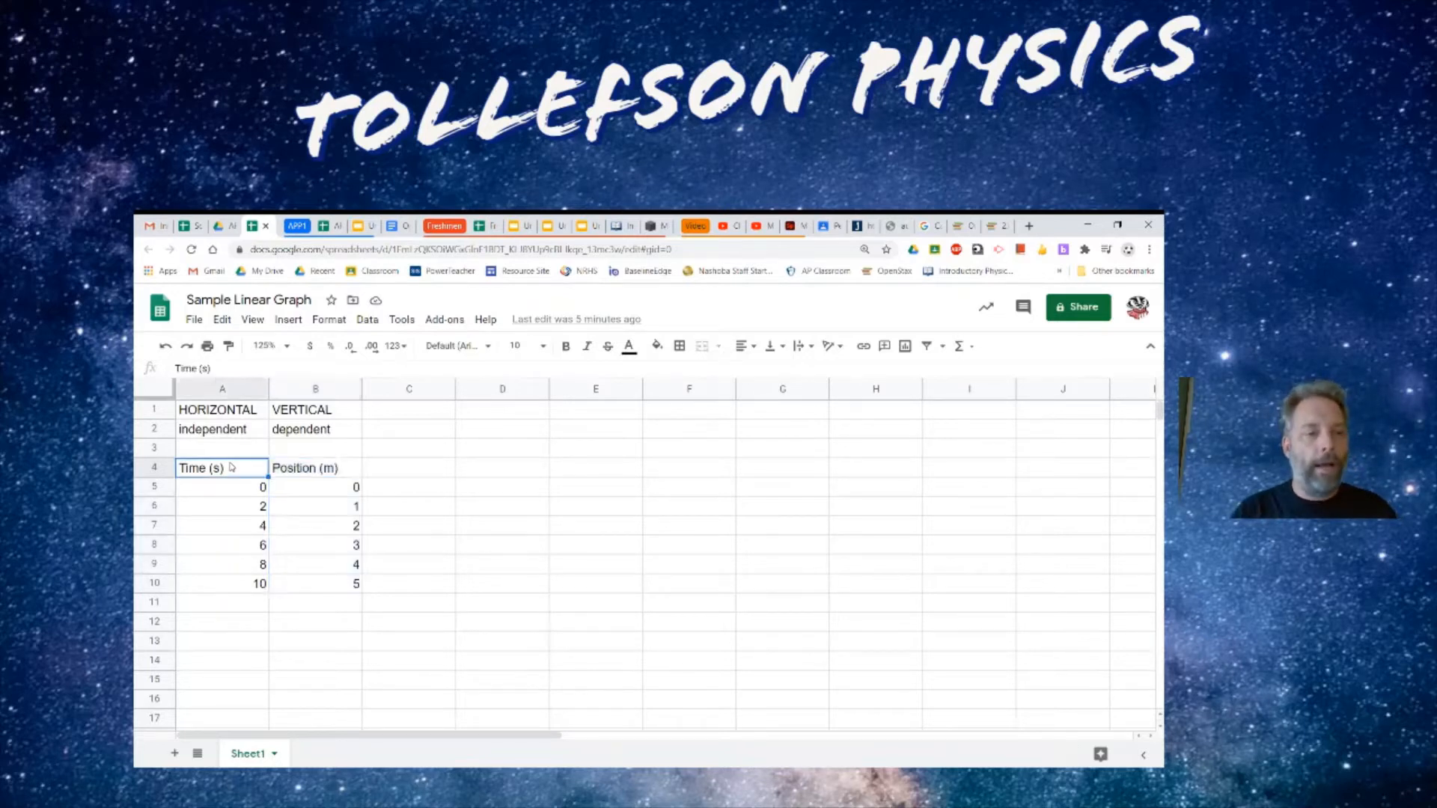
pyautogui.keyDown('shift'); pyautogui.click(340, 589); pyautogui.keyUp('shift')
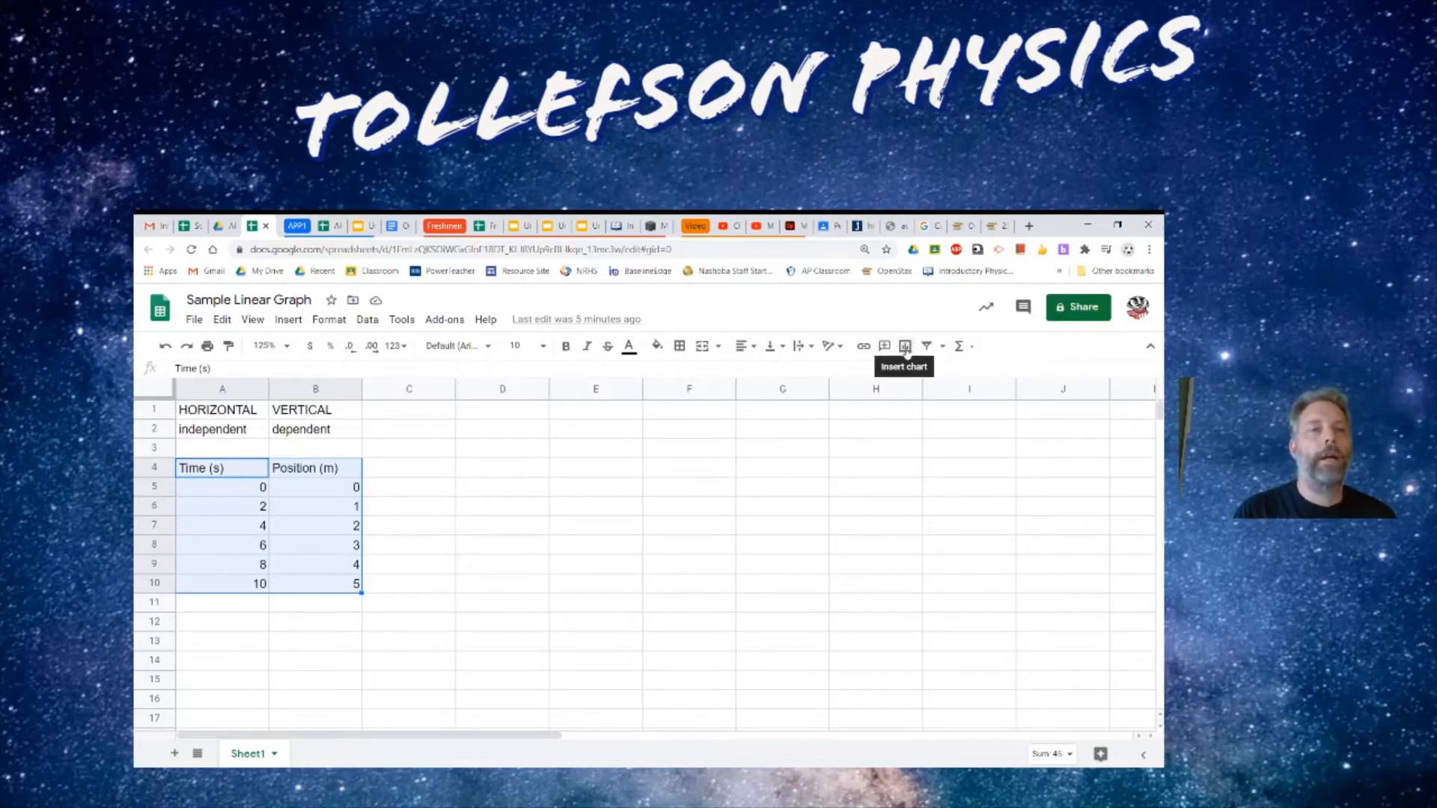
pyautogui.click(295, 322)
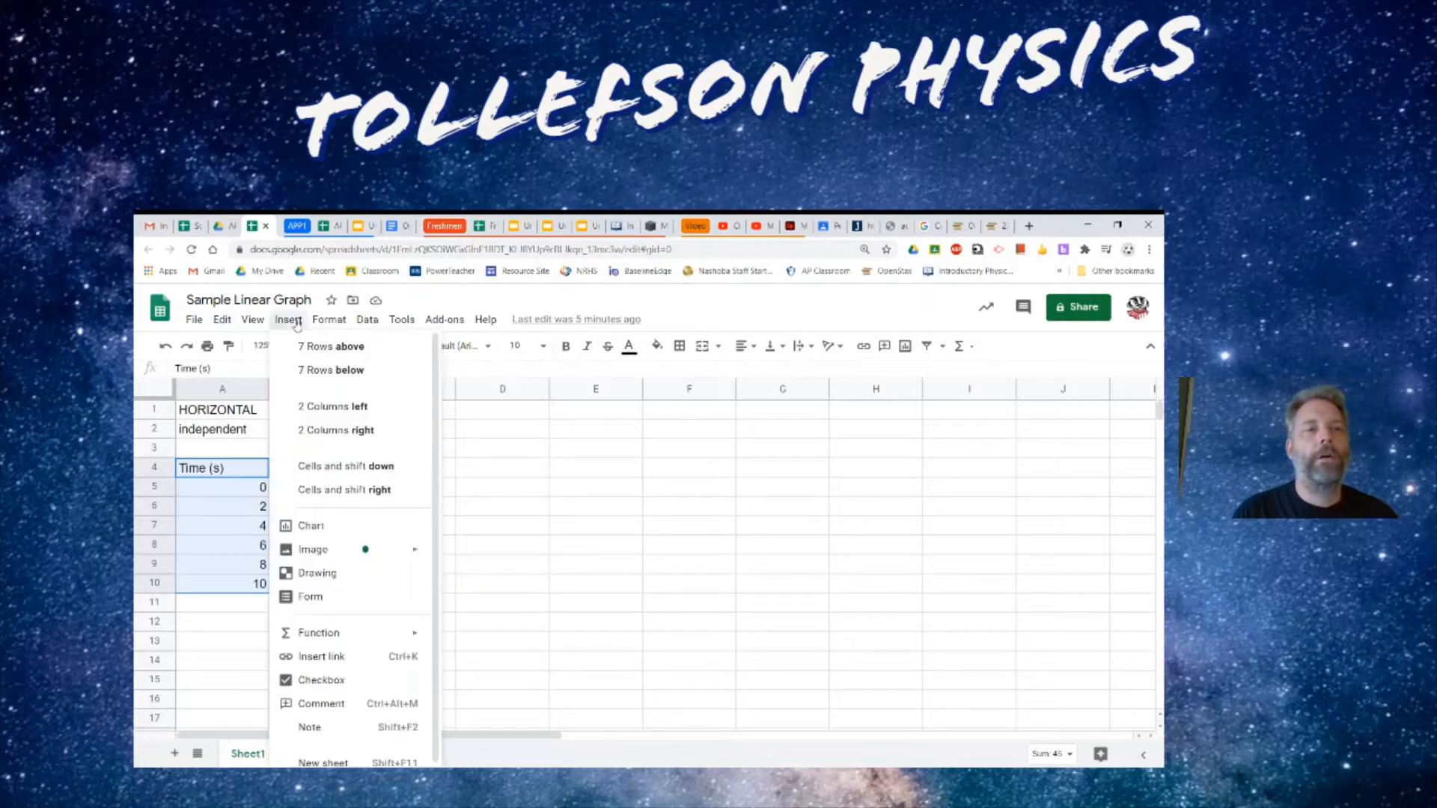
pyautogui.click(328, 524)
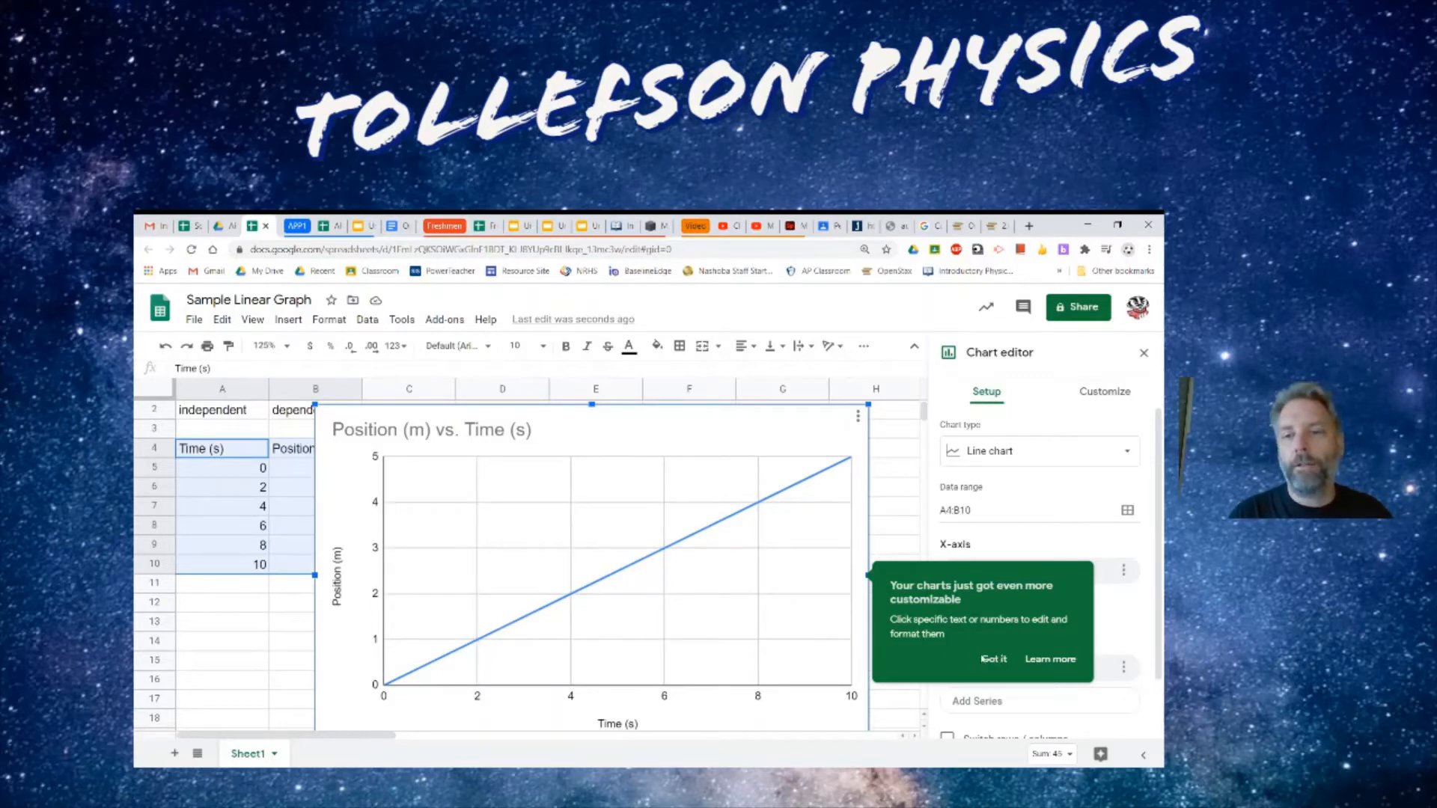
pyautogui.click(994, 659)
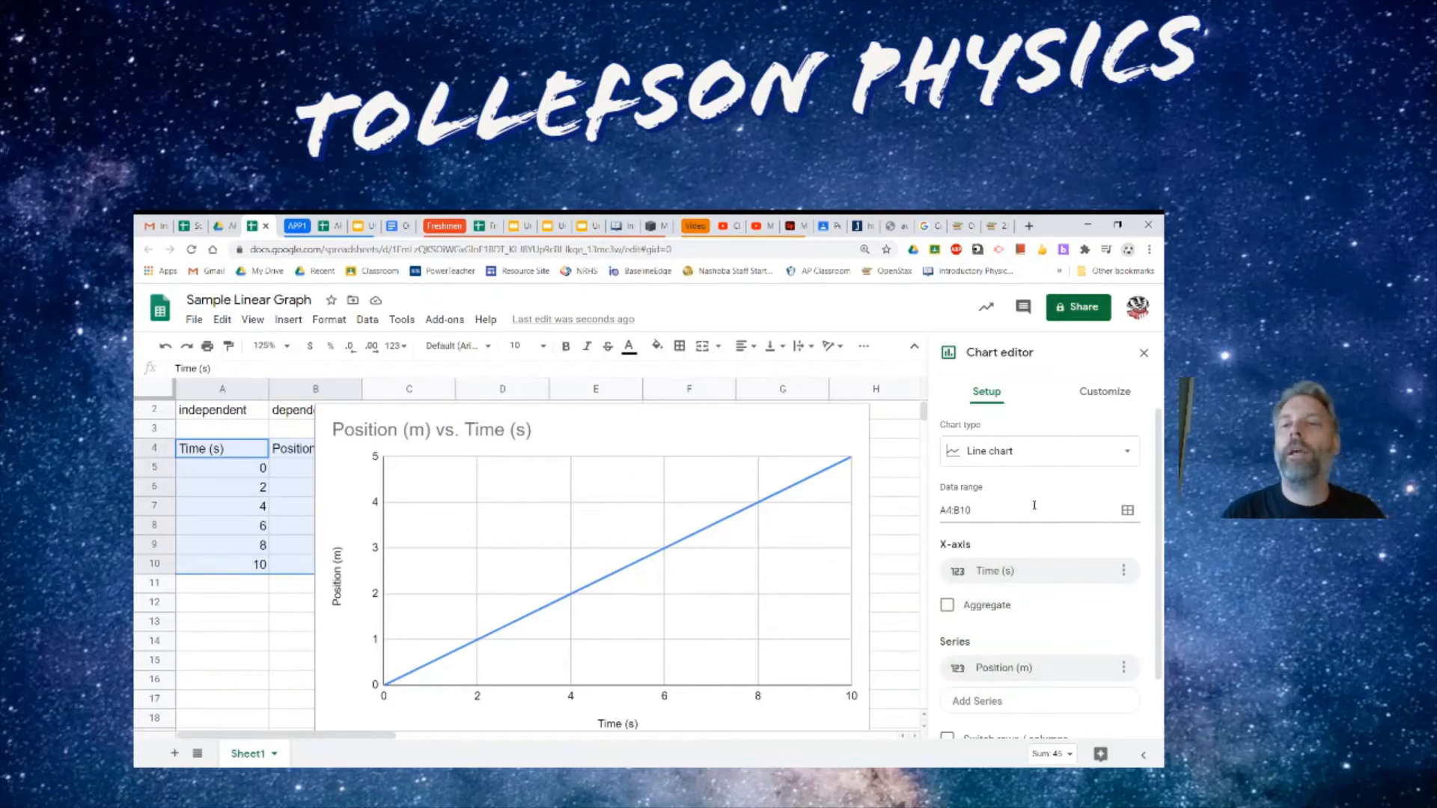
# - Change the chart type to a scatter chart
pyautogui.click(1121, 452)
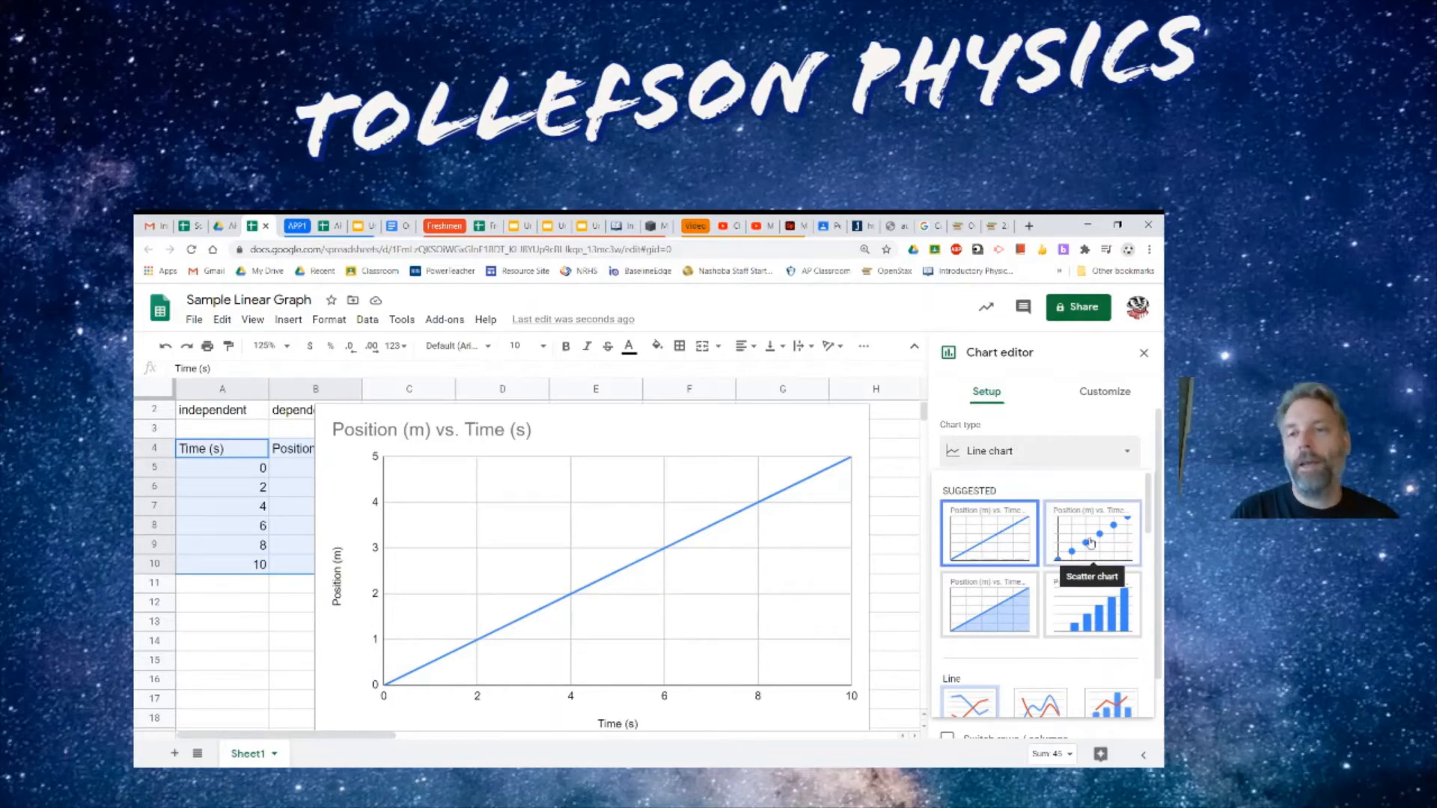
pyautogui.scroll(-5, 1126, 576)
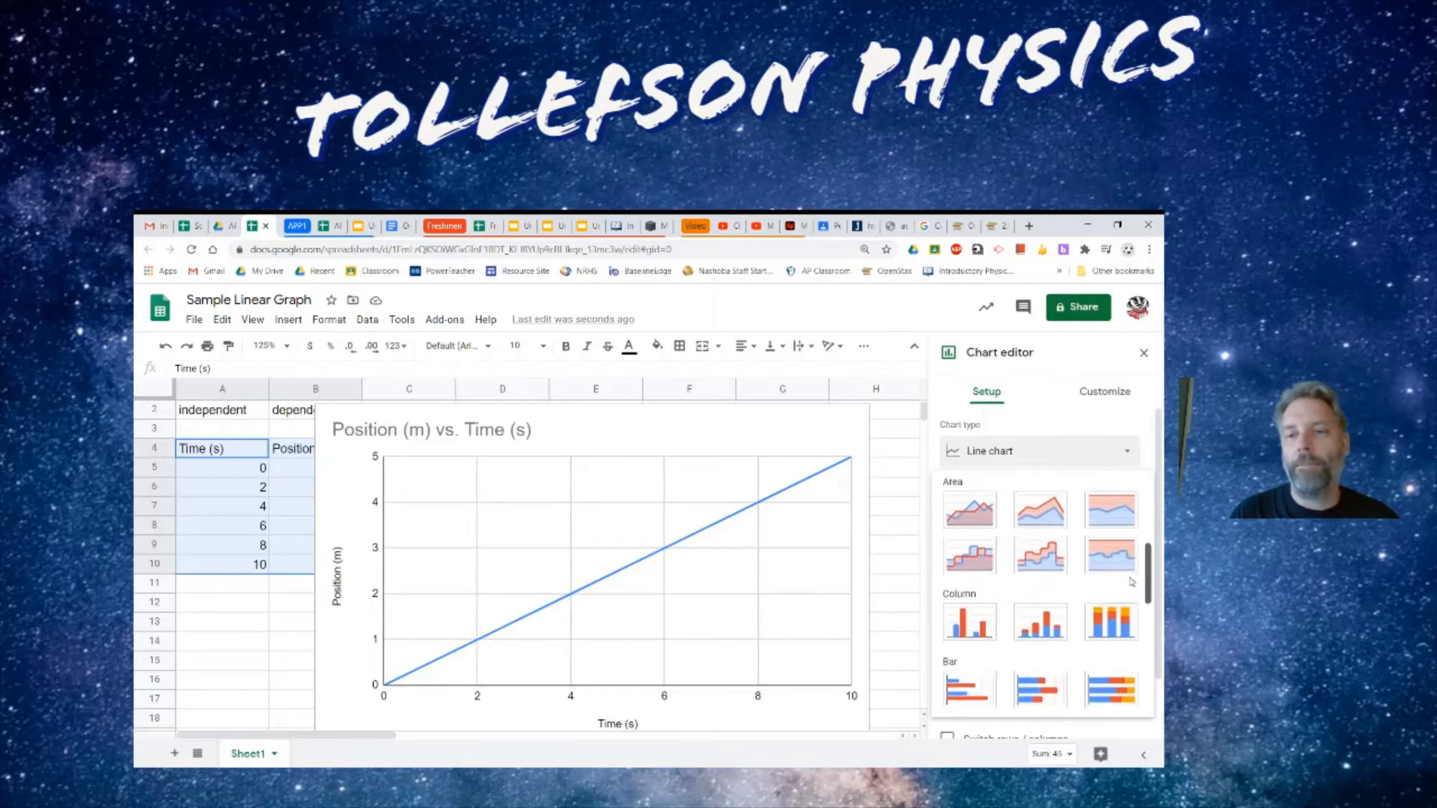
pyautogui.scroll(-3, 1126, 598)
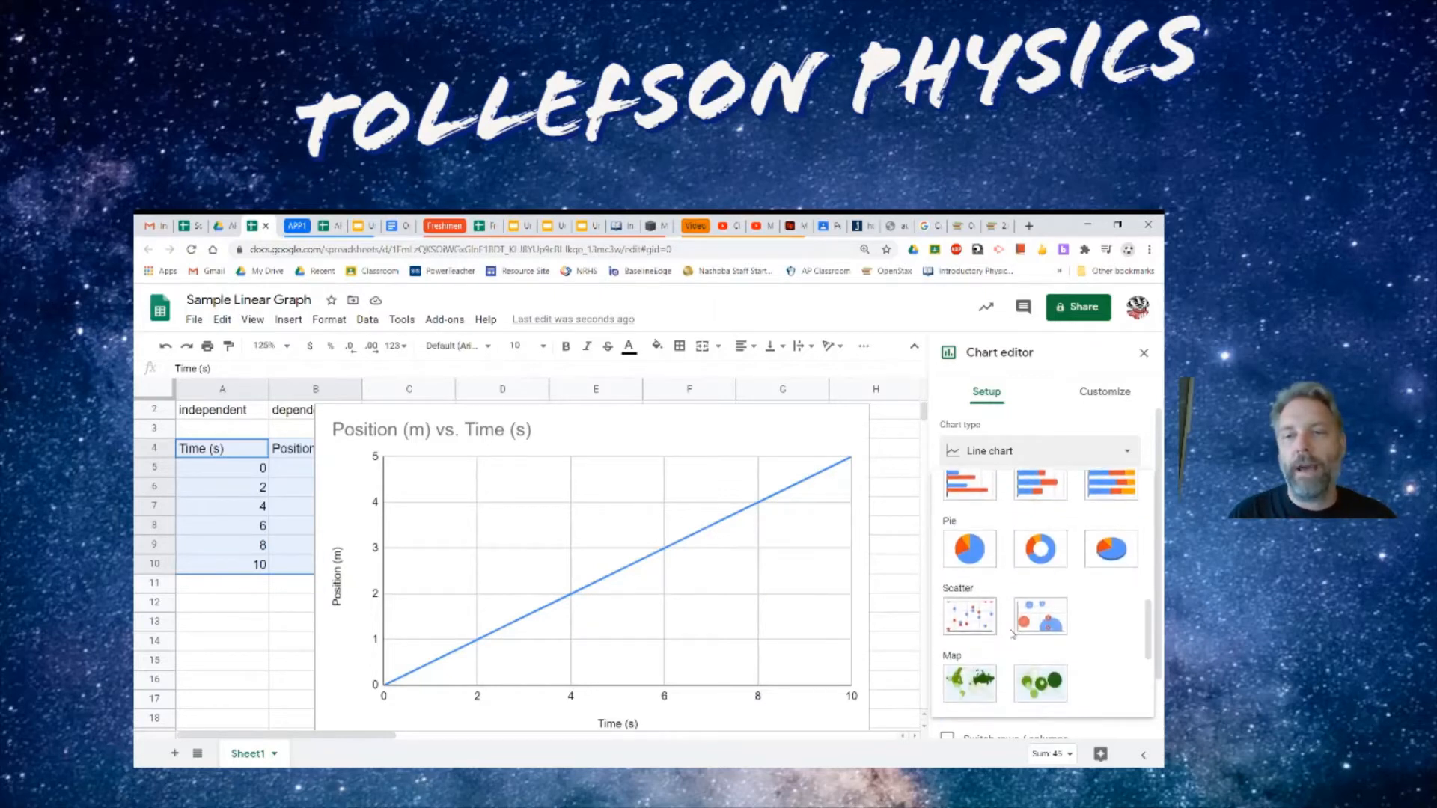
pyautogui.click(971, 616)
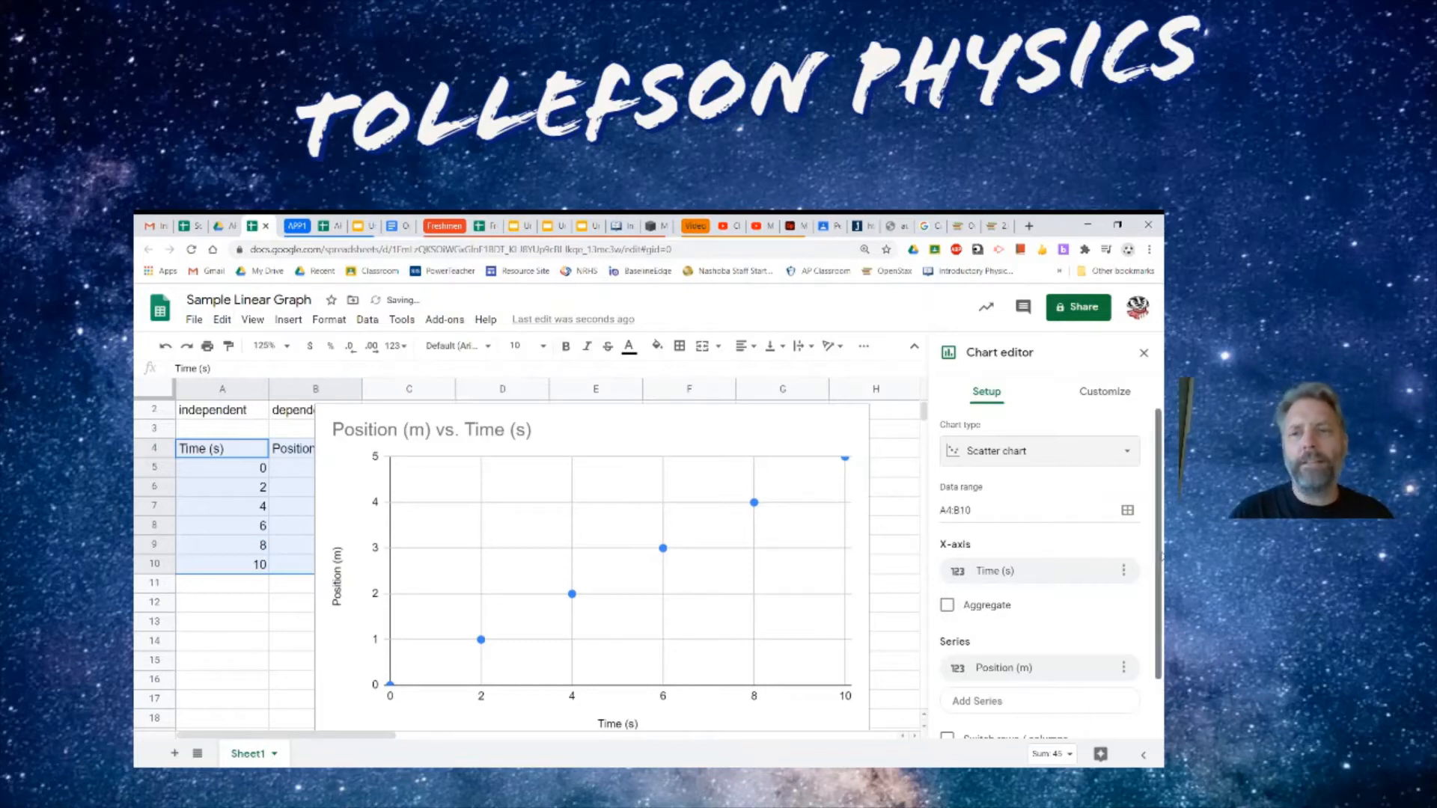
# - In the chart customization, enable a trendline for the Position (m) series
pyautogui.scroll(-2, 1144, 637)
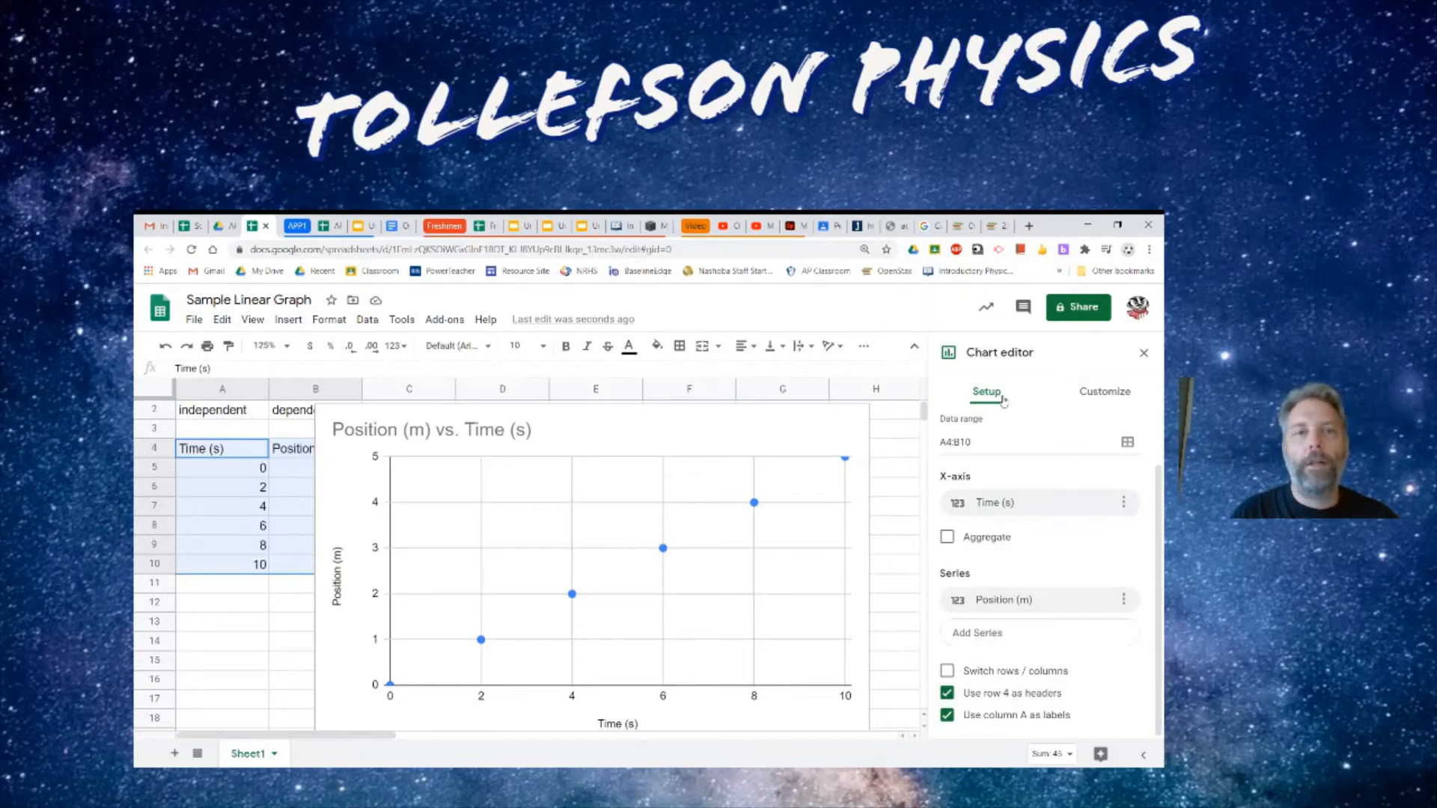
pyautogui.click(1105, 396)
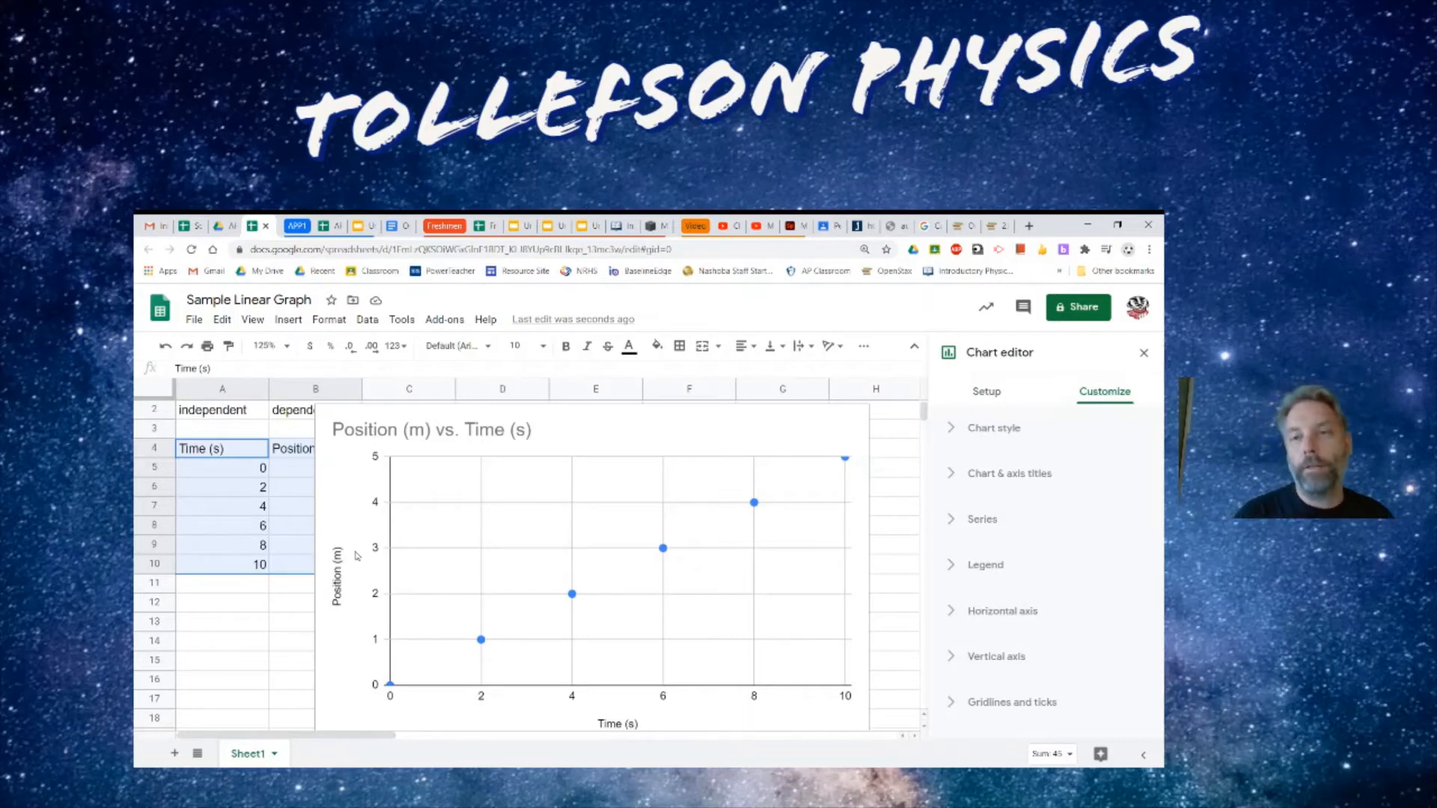
pyautogui.click(955, 479)
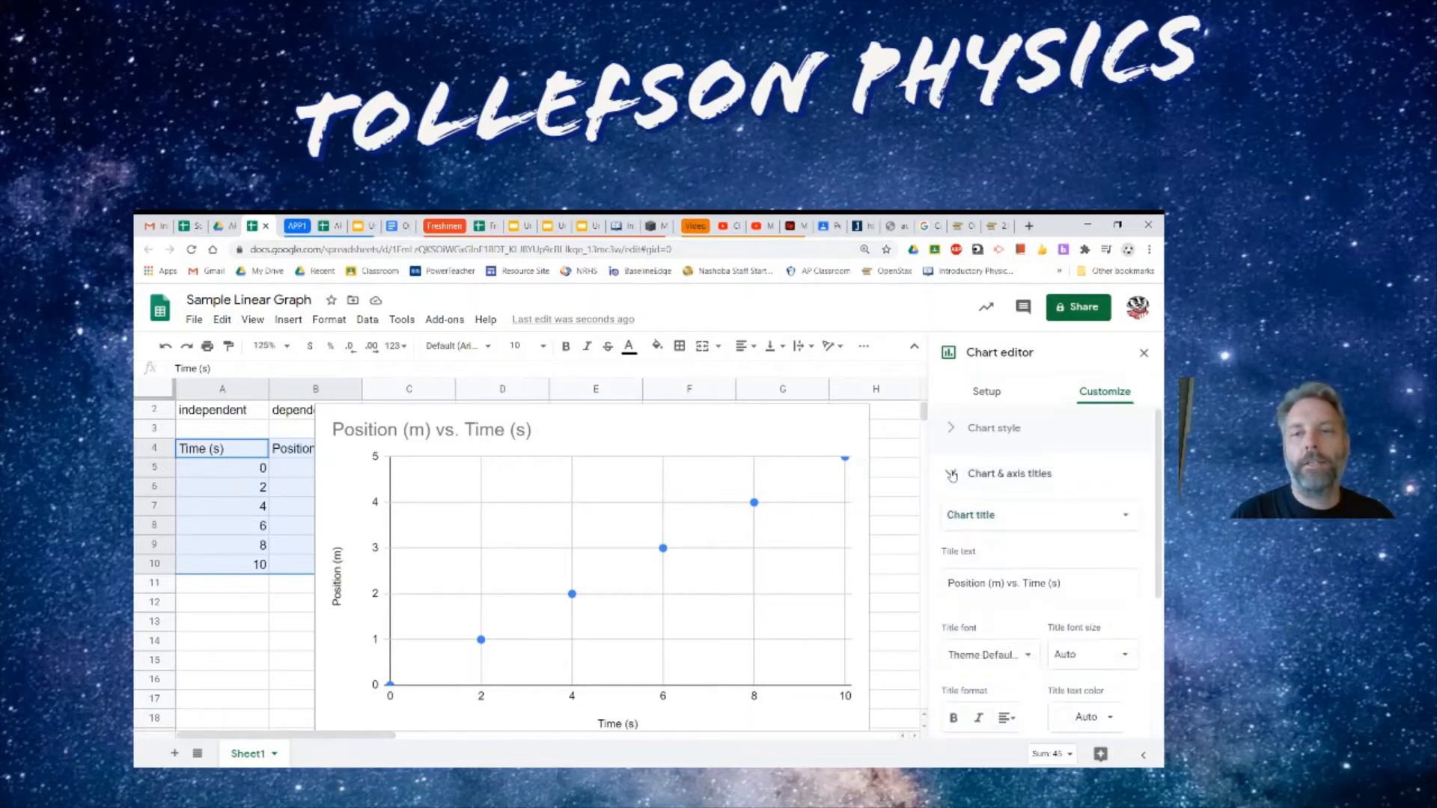
pyautogui.click(1045, 515)
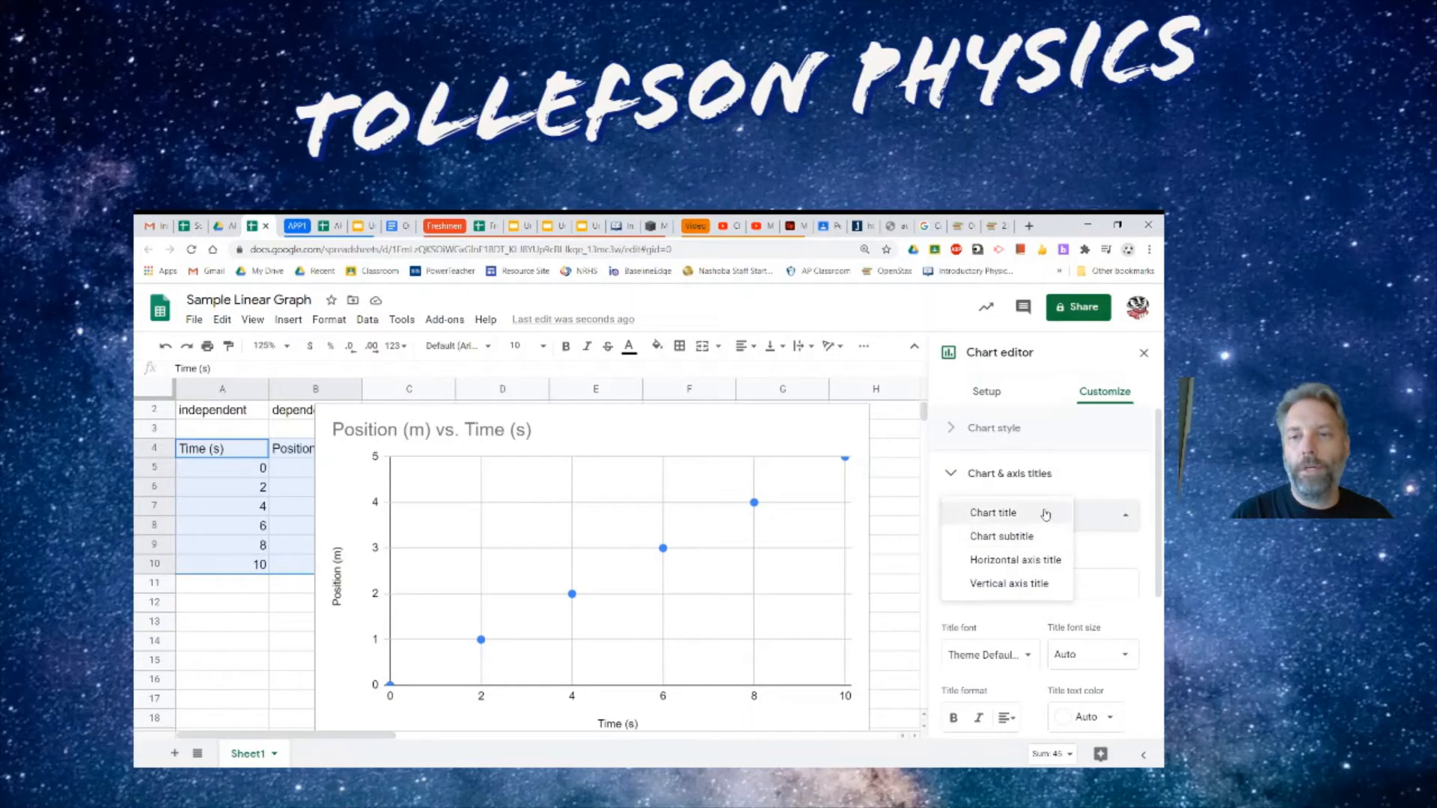
pyautogui.click(1040, 560)
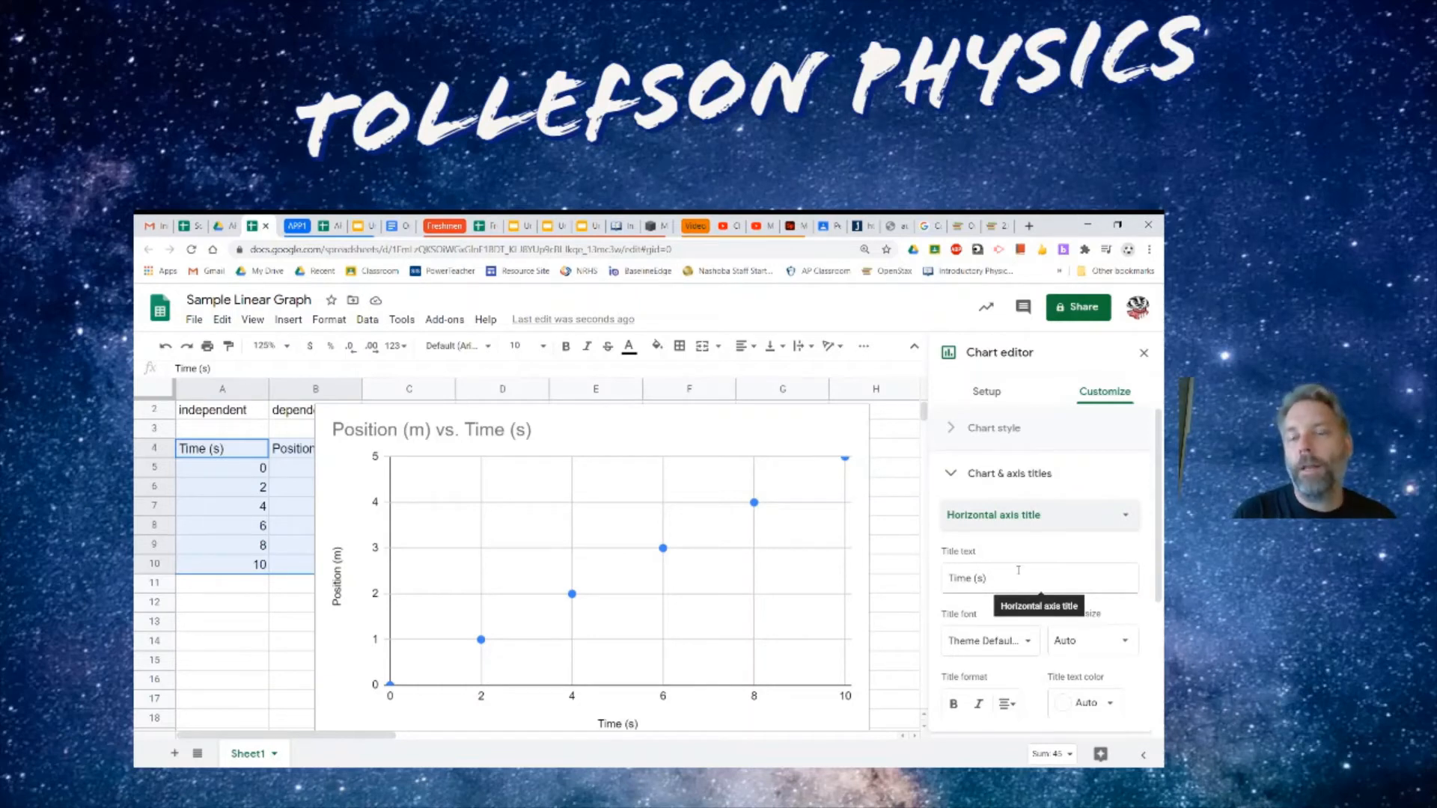
pyautogui.click(953, 473)
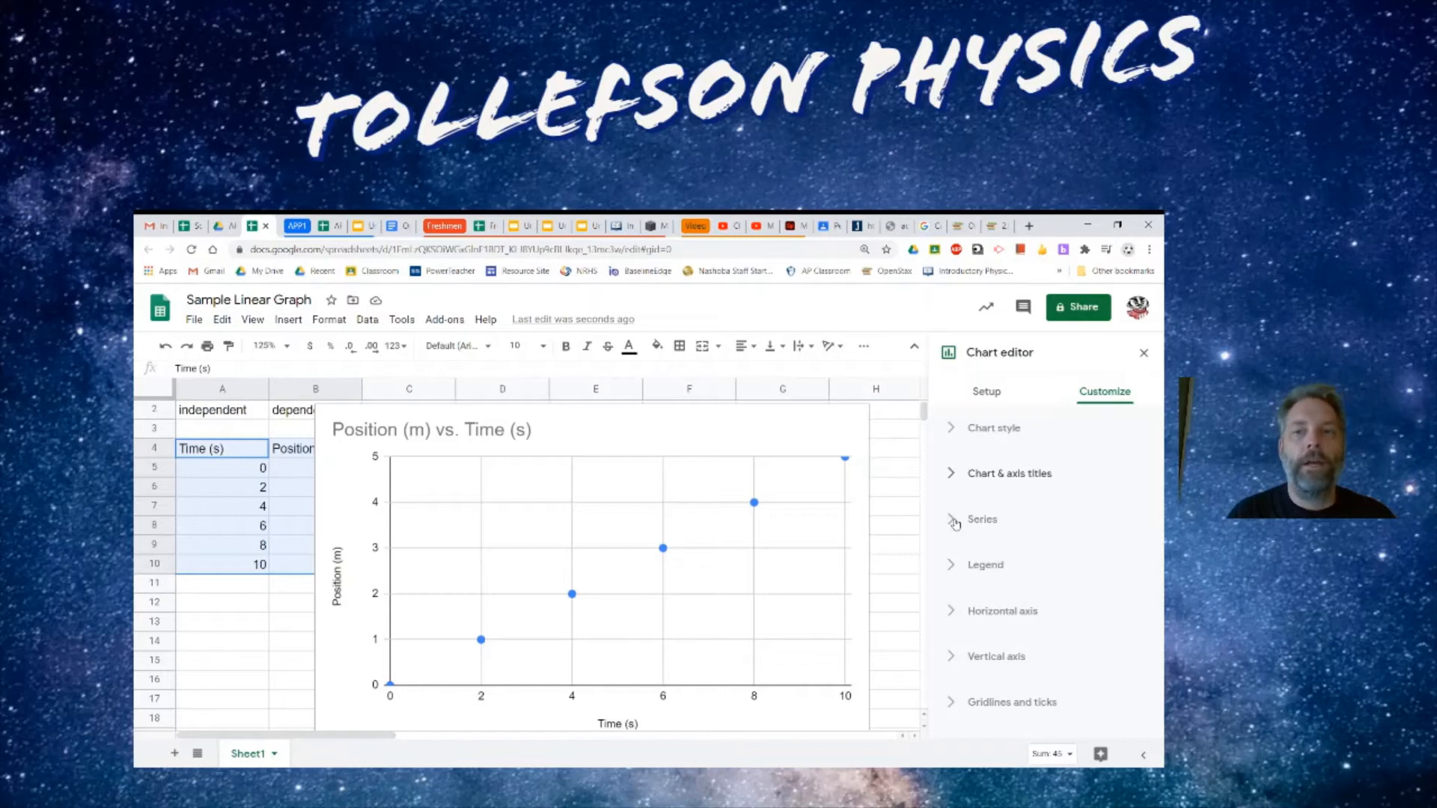
pyautogui.click(955, 521)
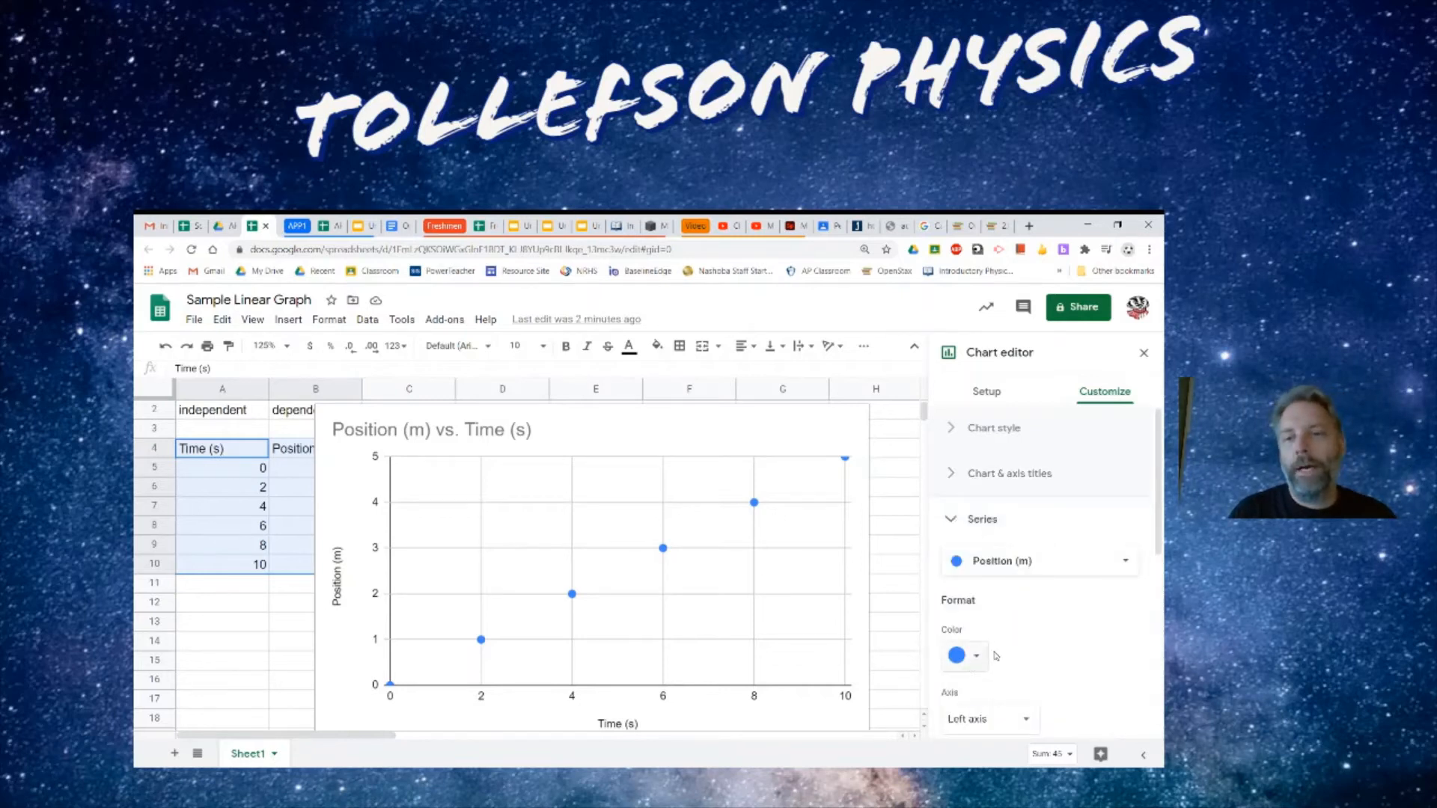
pyautogui.moveTo(1158, 549); pyautogui.dragTo(1152, 703)
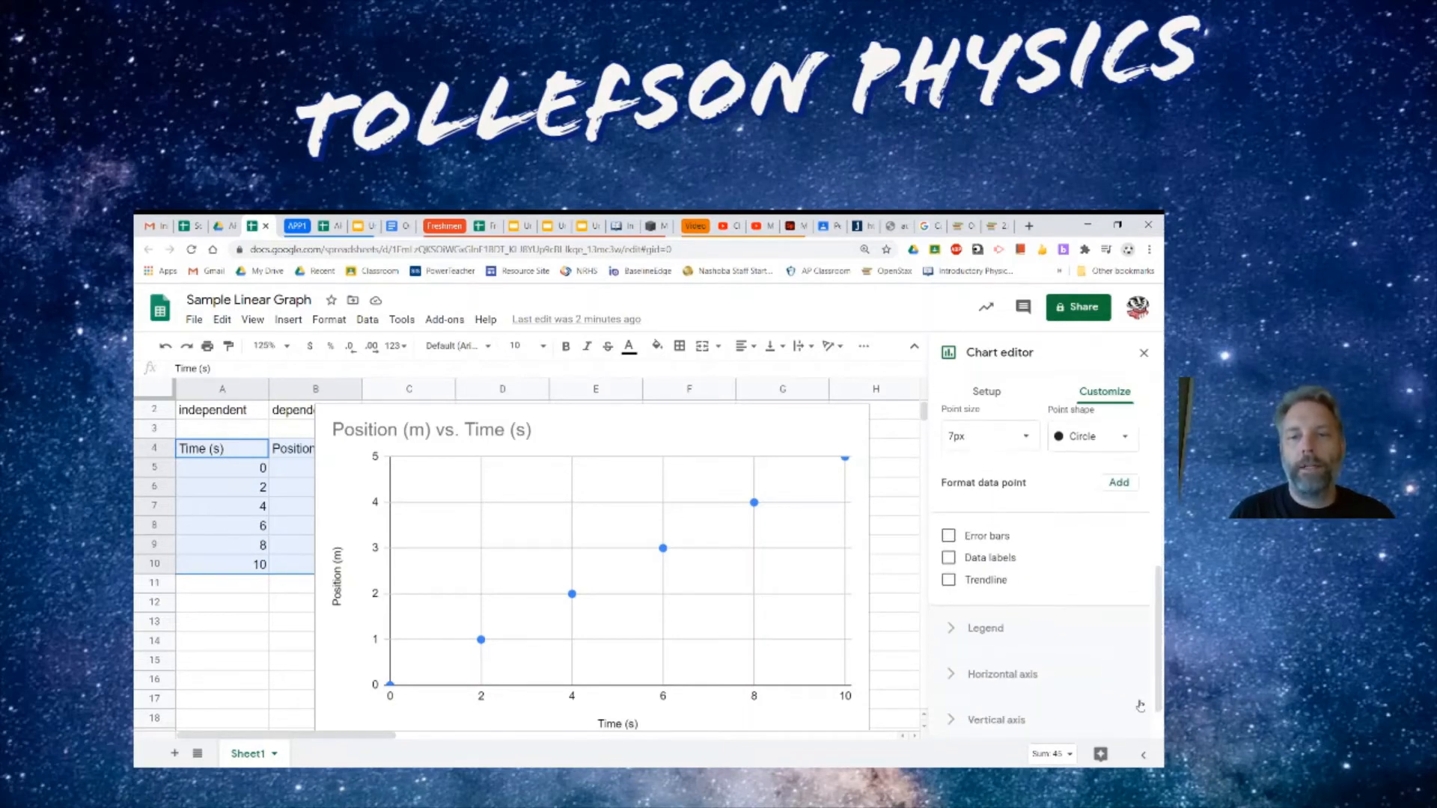
pyautogui.click(948, 581)
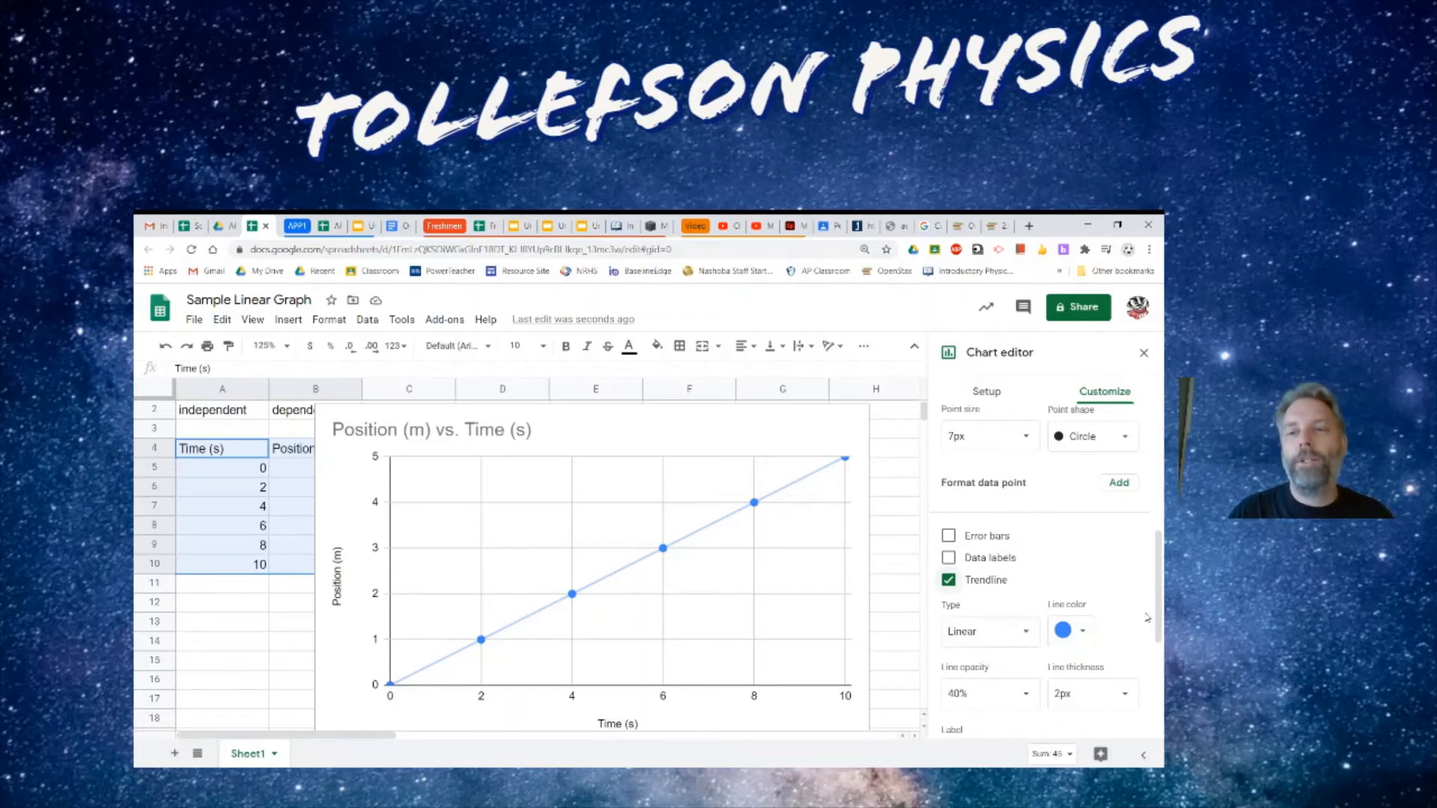
# - Set the trendline label to Use Equation
pyautogui.scroll(-1, 1160, 626)
pyautogui.moveTo(1161, 626); pyautogui.dragTo(1150, 671)
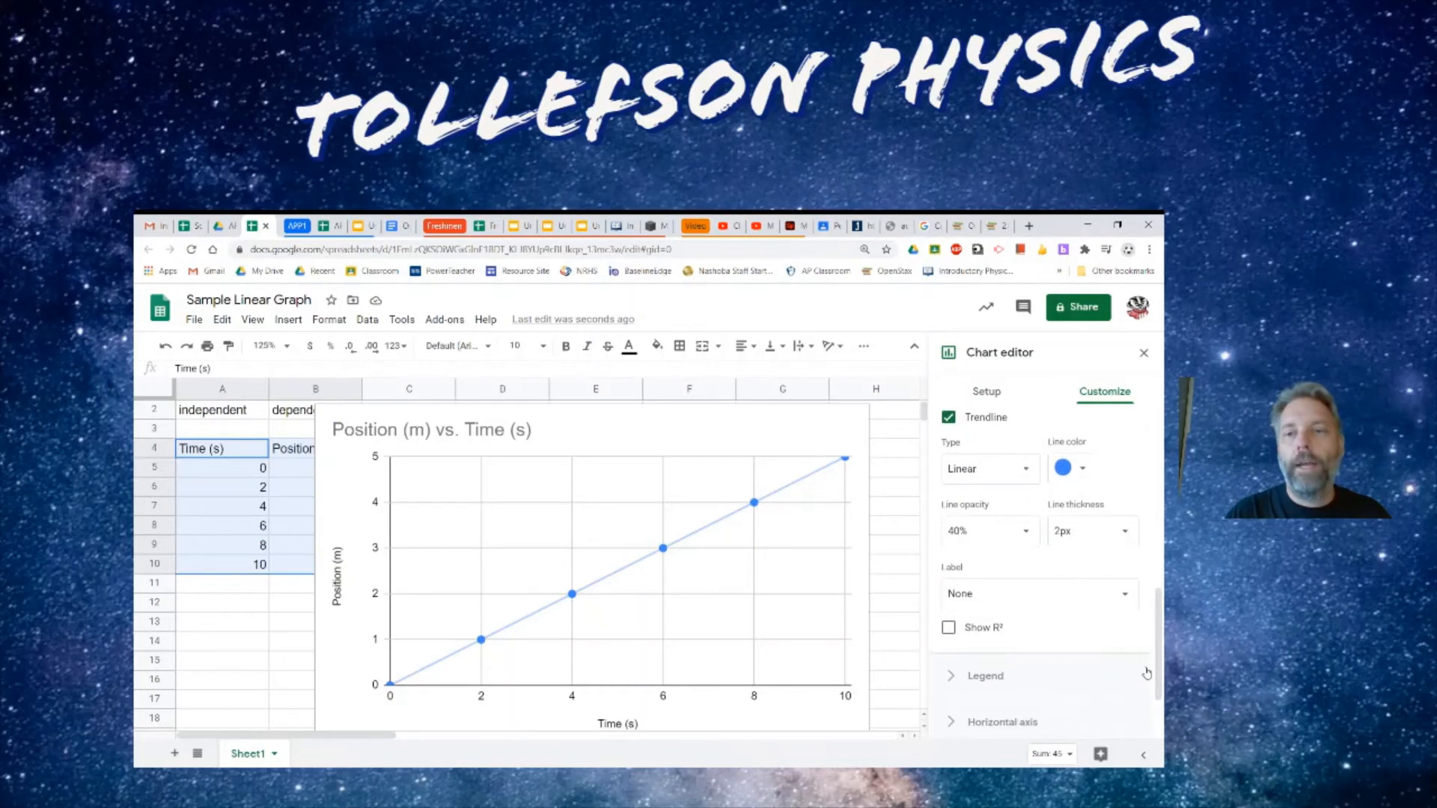
pyautogui.click(1123, 600)
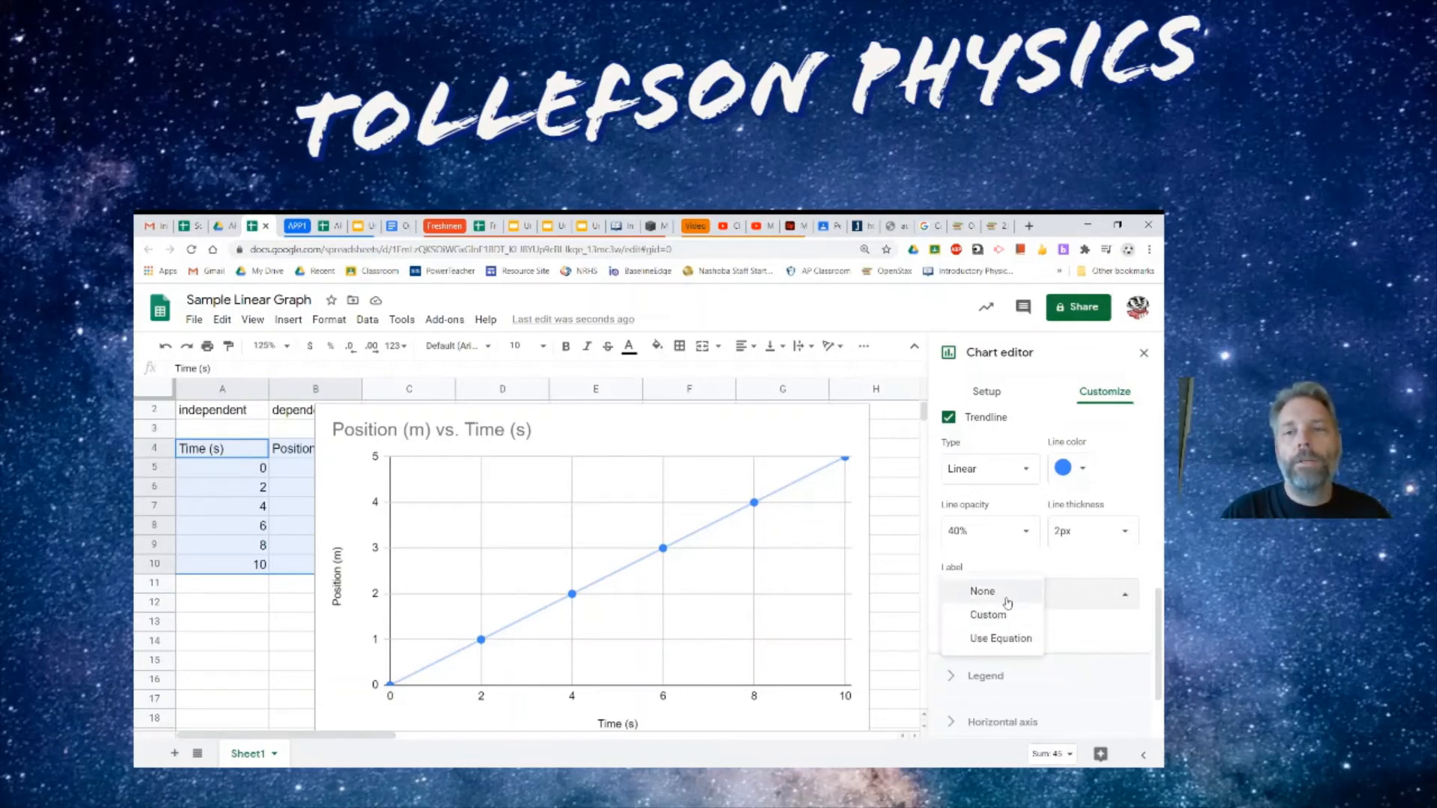
pyautogui.click(1005, 640)
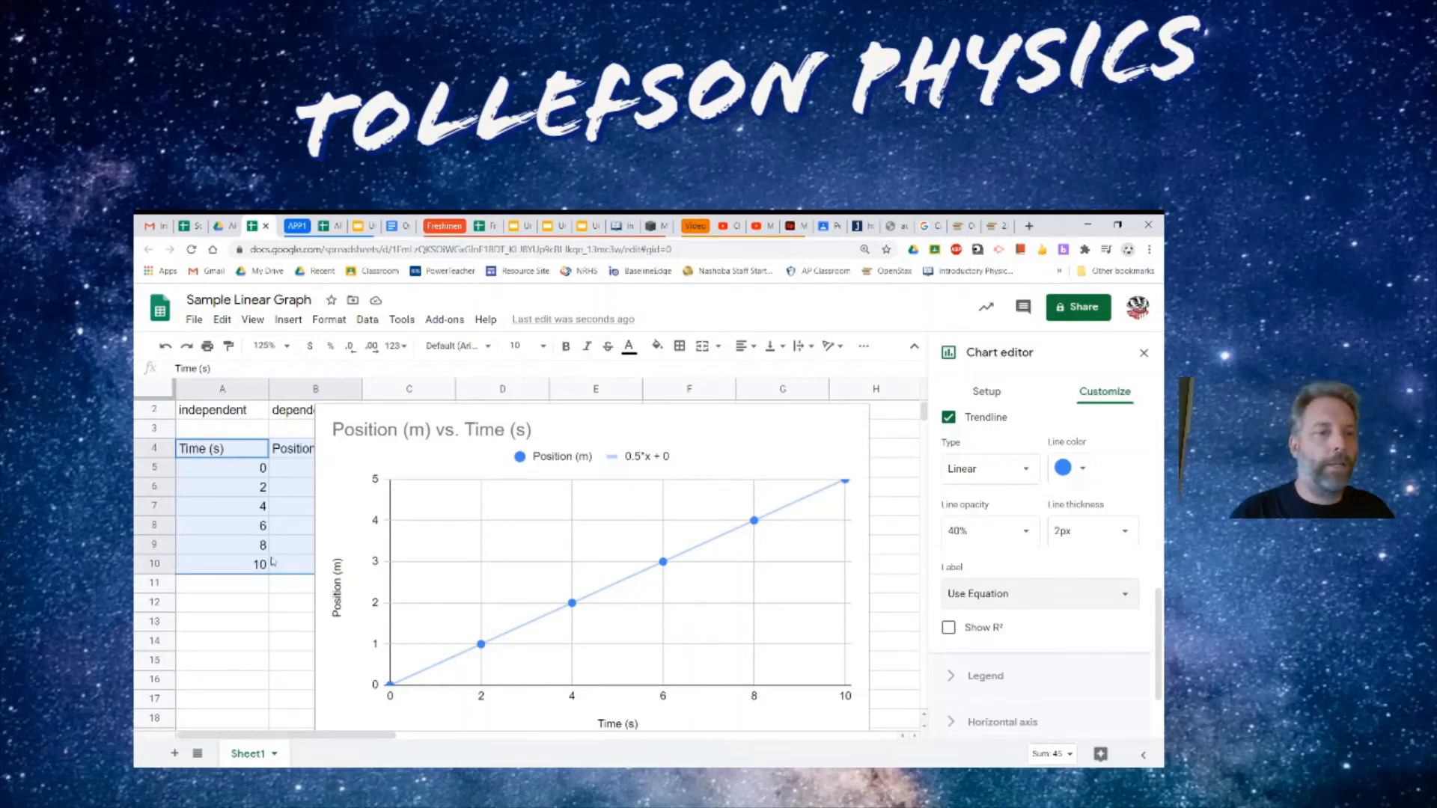
# - Enter "y = mx + b" in cell A12
pyautogui.click(213, 614)
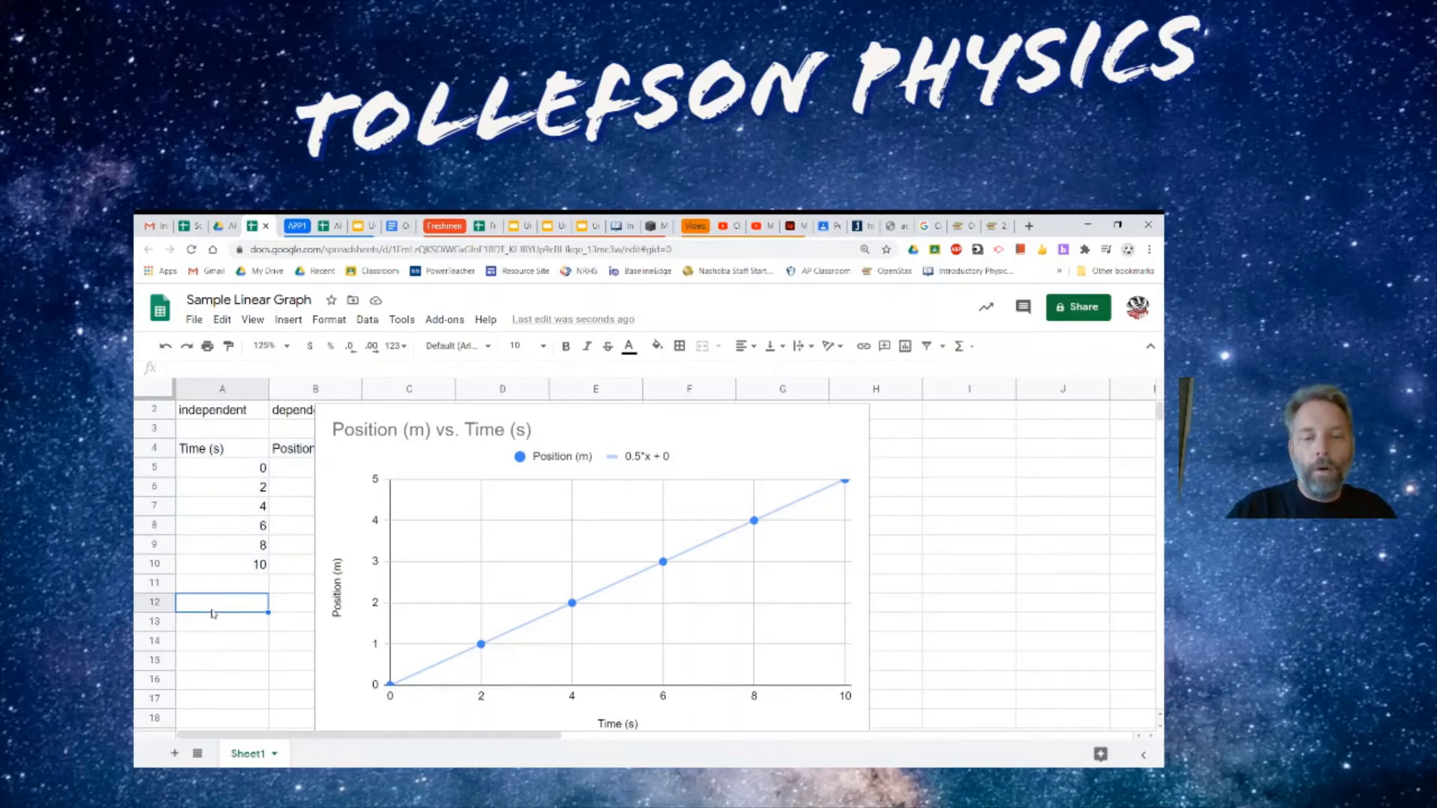
pyautogui.write('y')
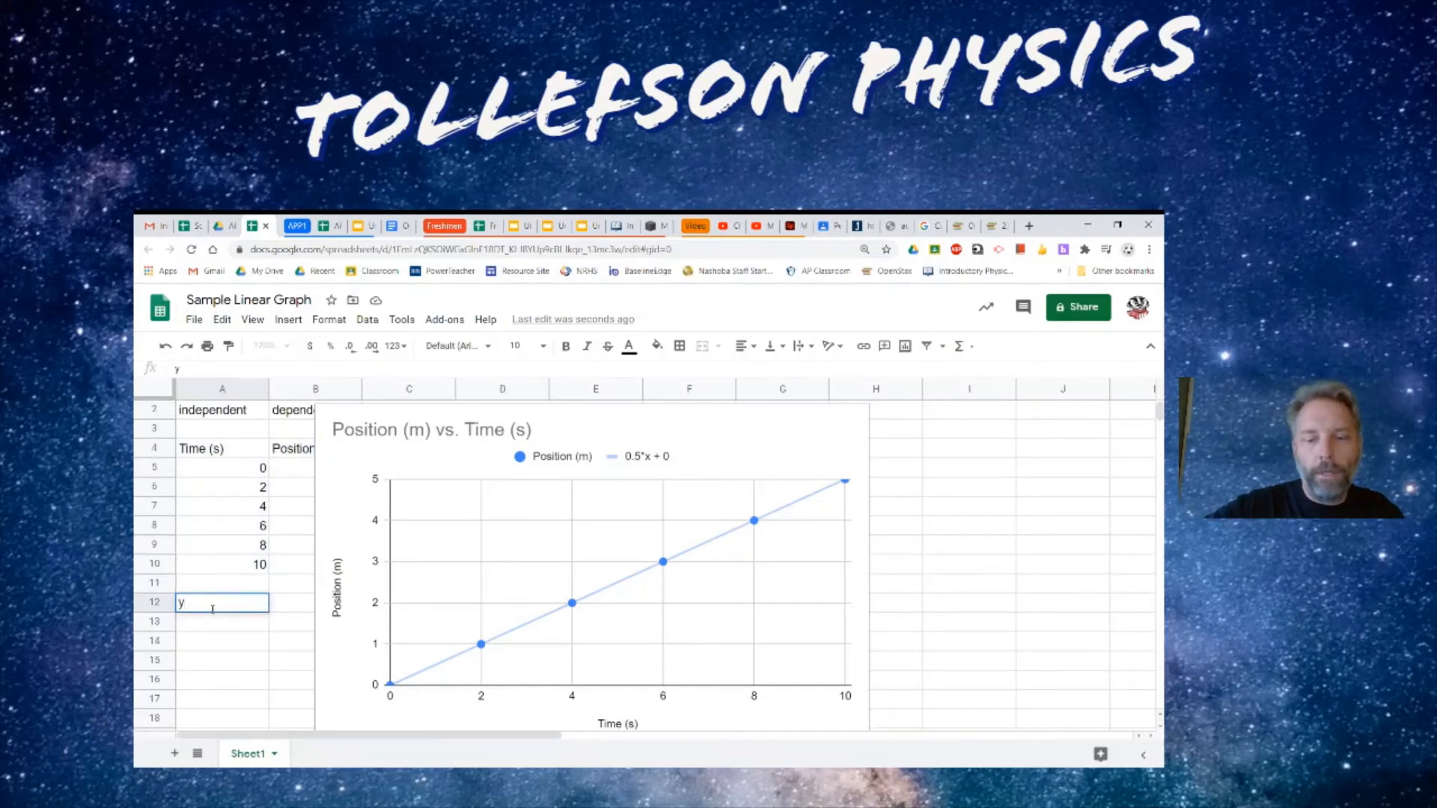
pyautogui.write(' = mx ')
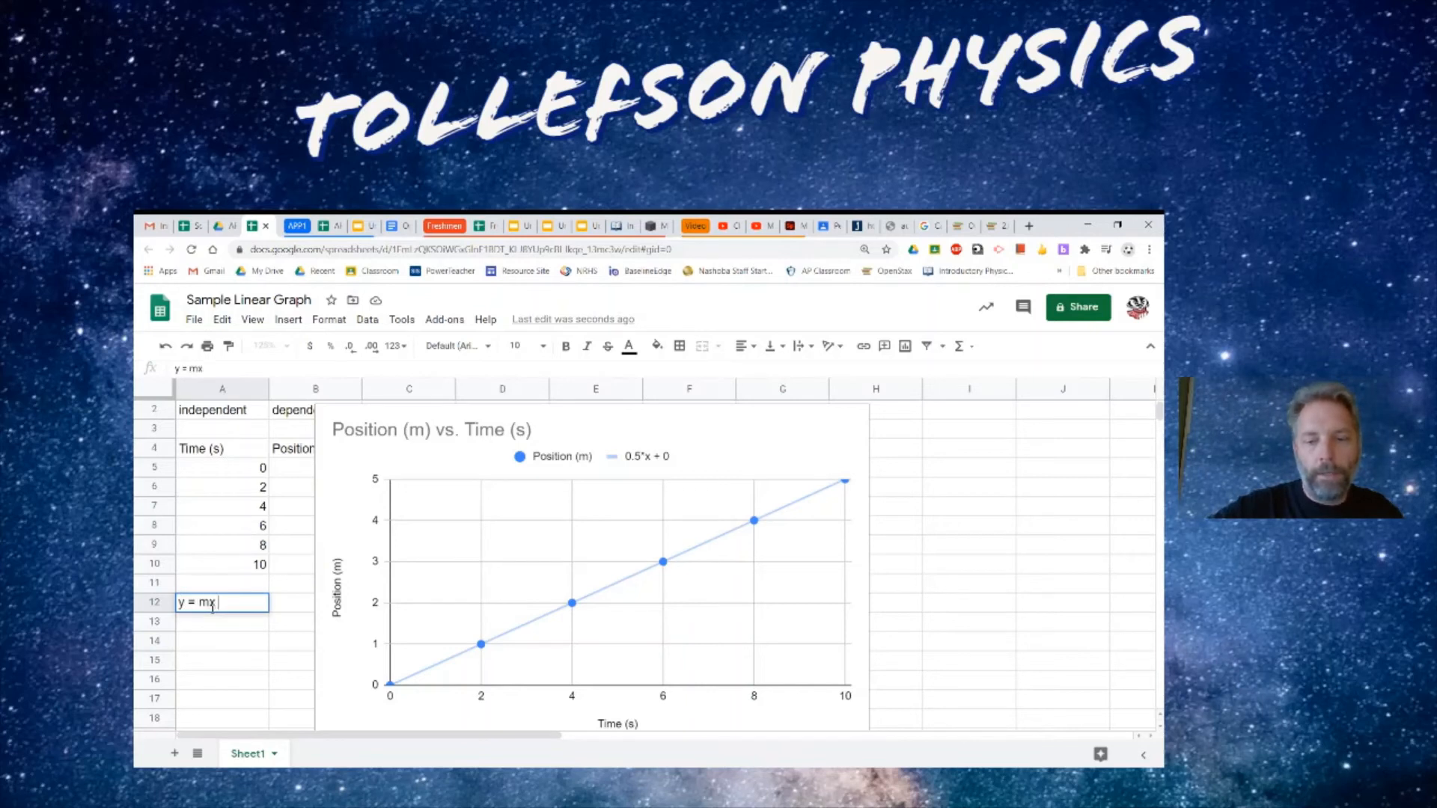
pyautogui.write('+ b')
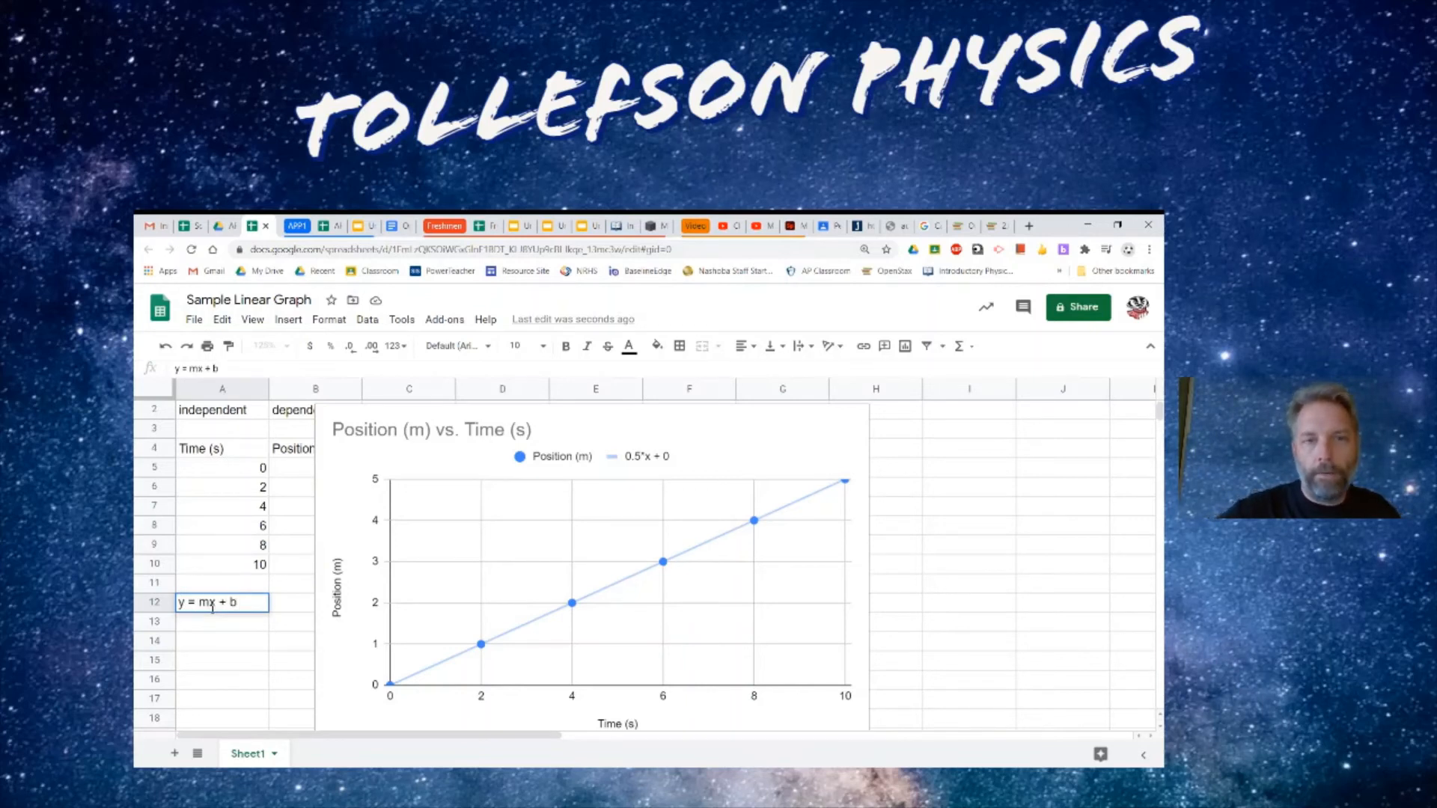
pyautogui.press('Return')
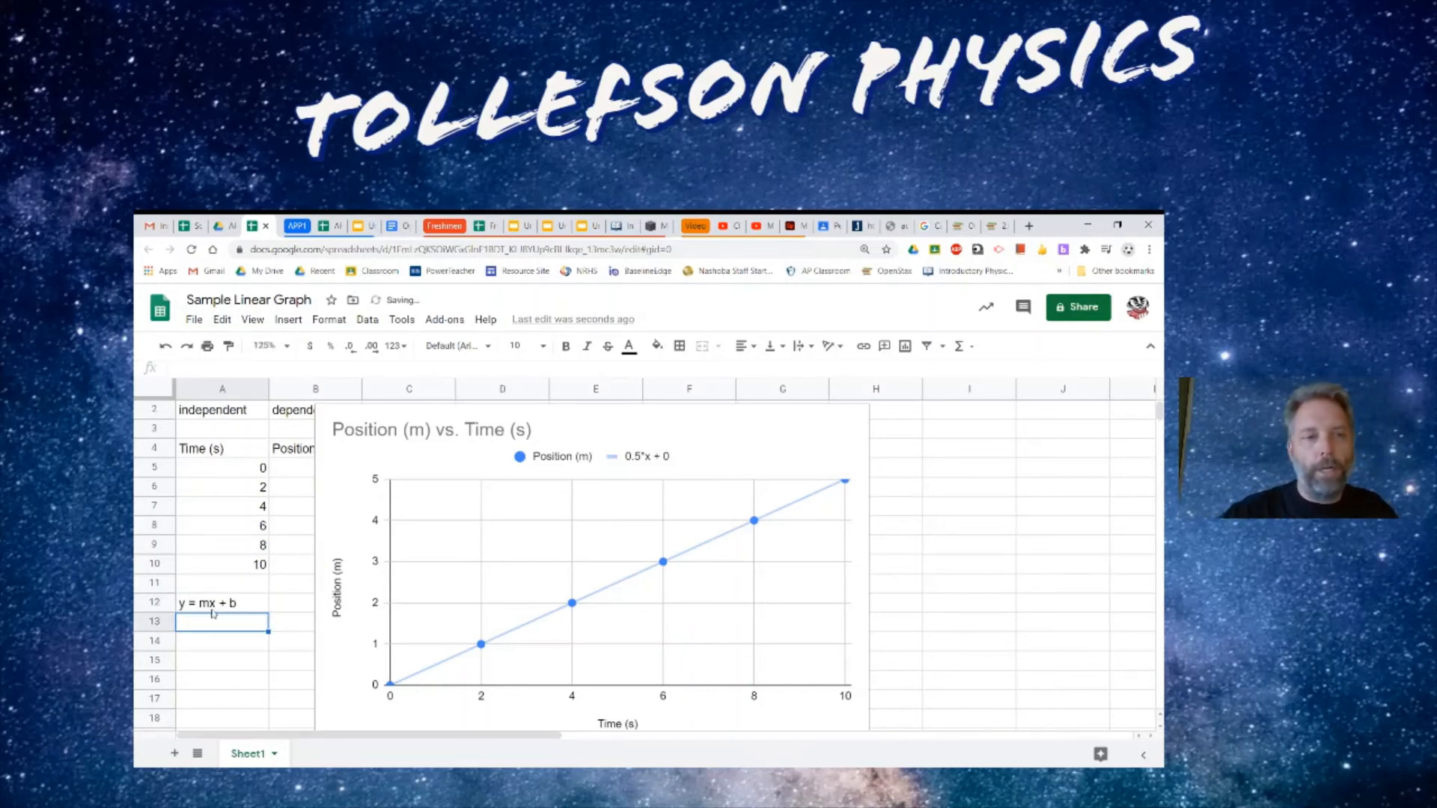
# - Enter "y = 0.5*x + 0" in cell A13
pyautogui.write('y')
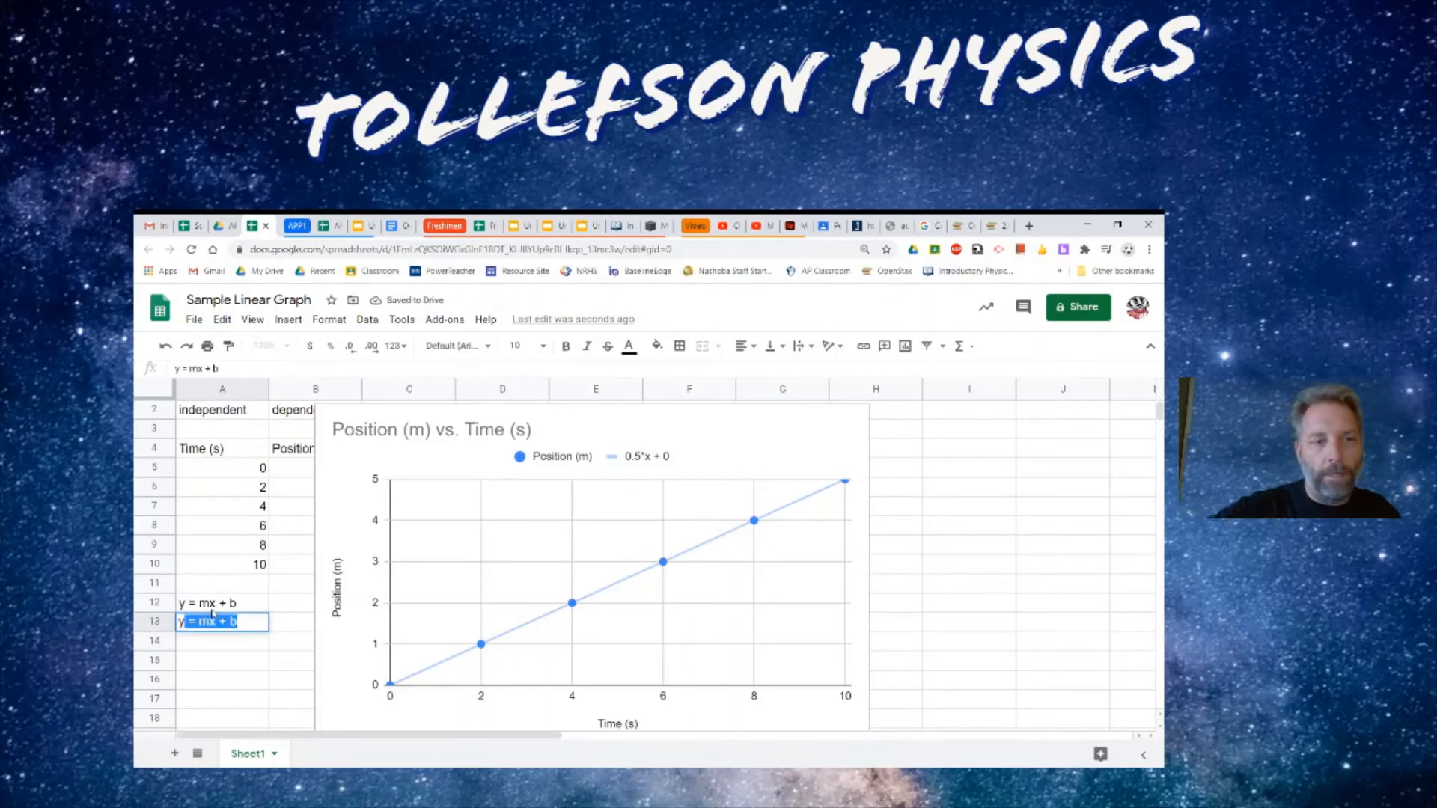
pyautogui.write(' = 0')
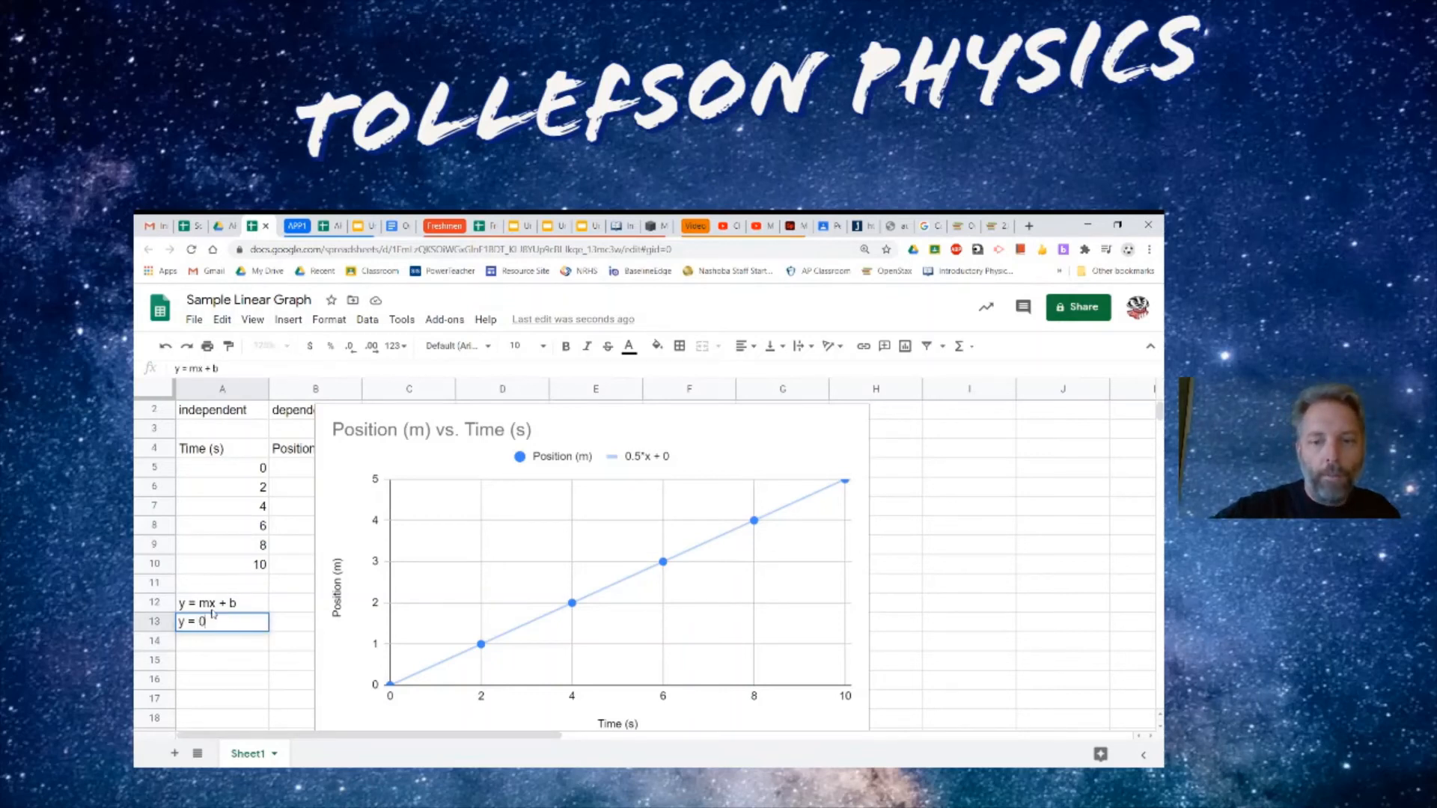
pyautogui.write('.5')
pyautogui.write('*')
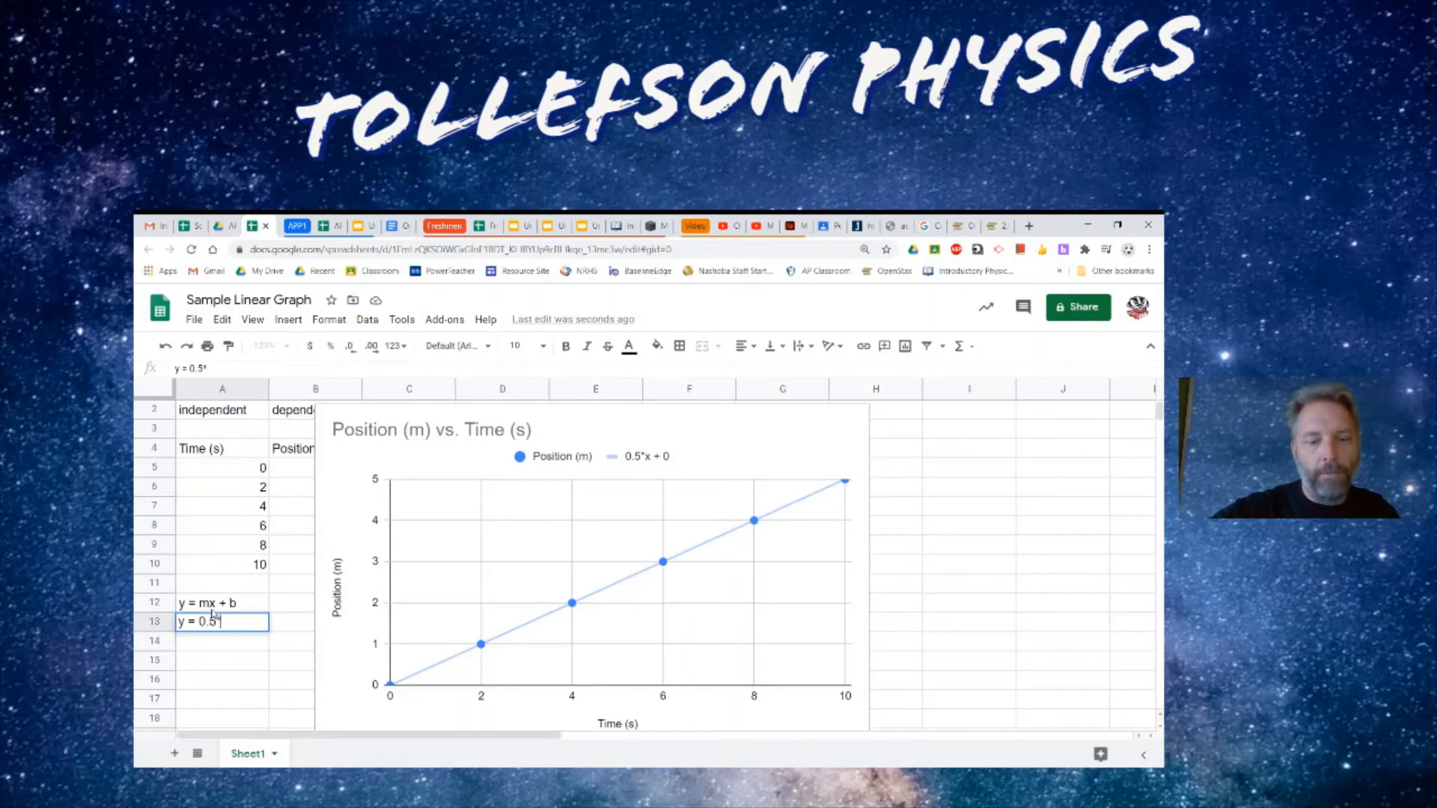
pyautogui.write('x + 0')
pyautogui.press('Return')
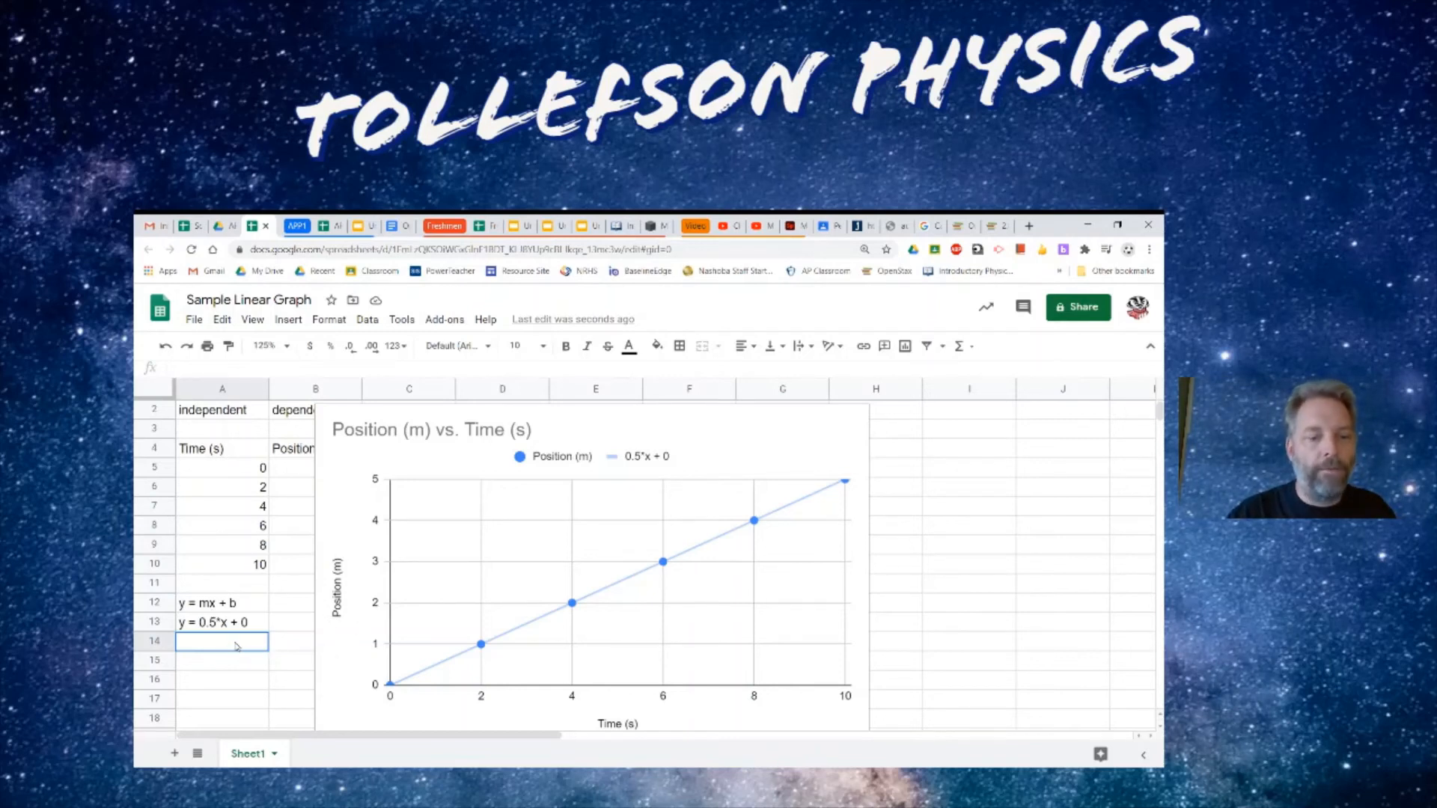
# - Enter "x = (0.5 m/s)t" in cell A14
pyautogui.write('x')
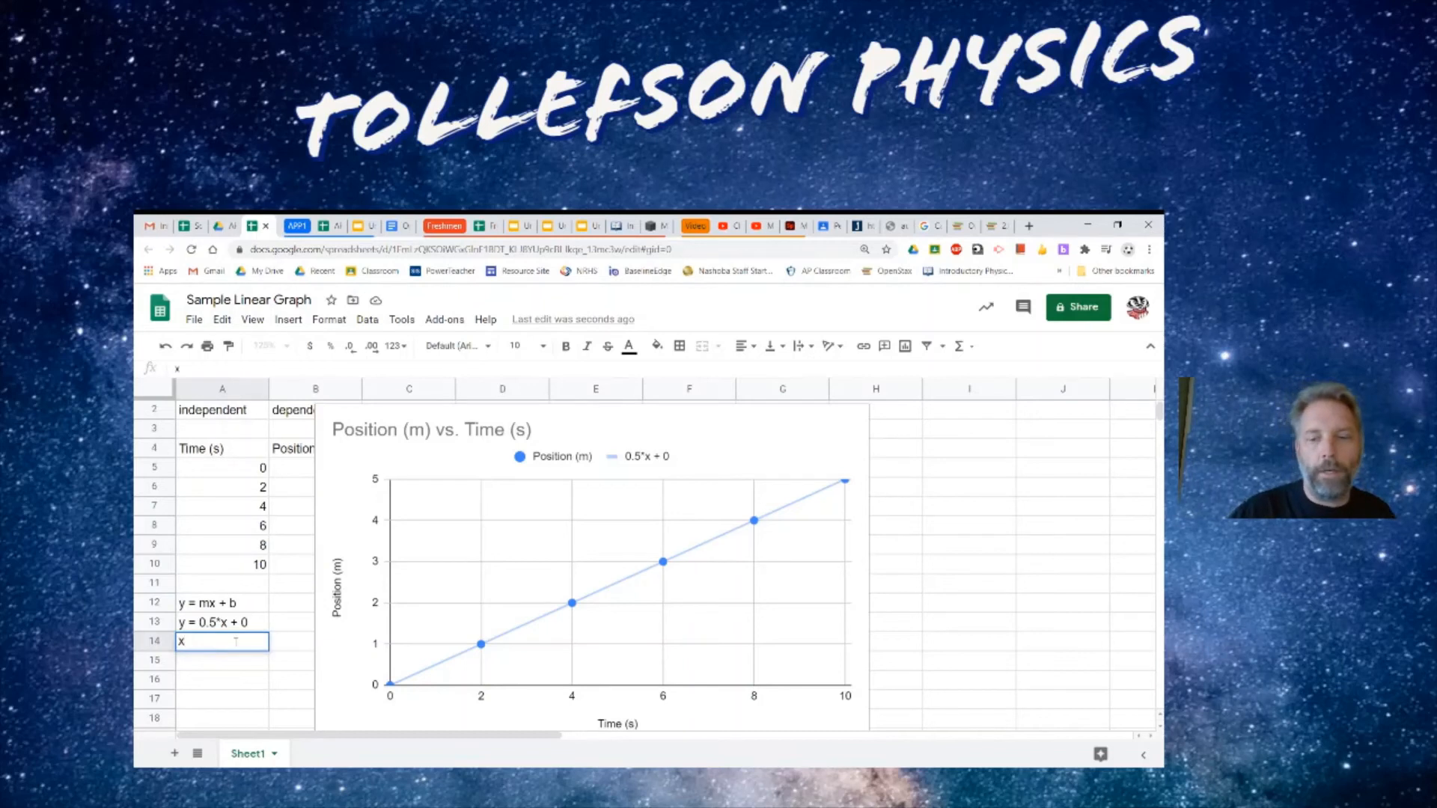
pyautogui.write(' =')
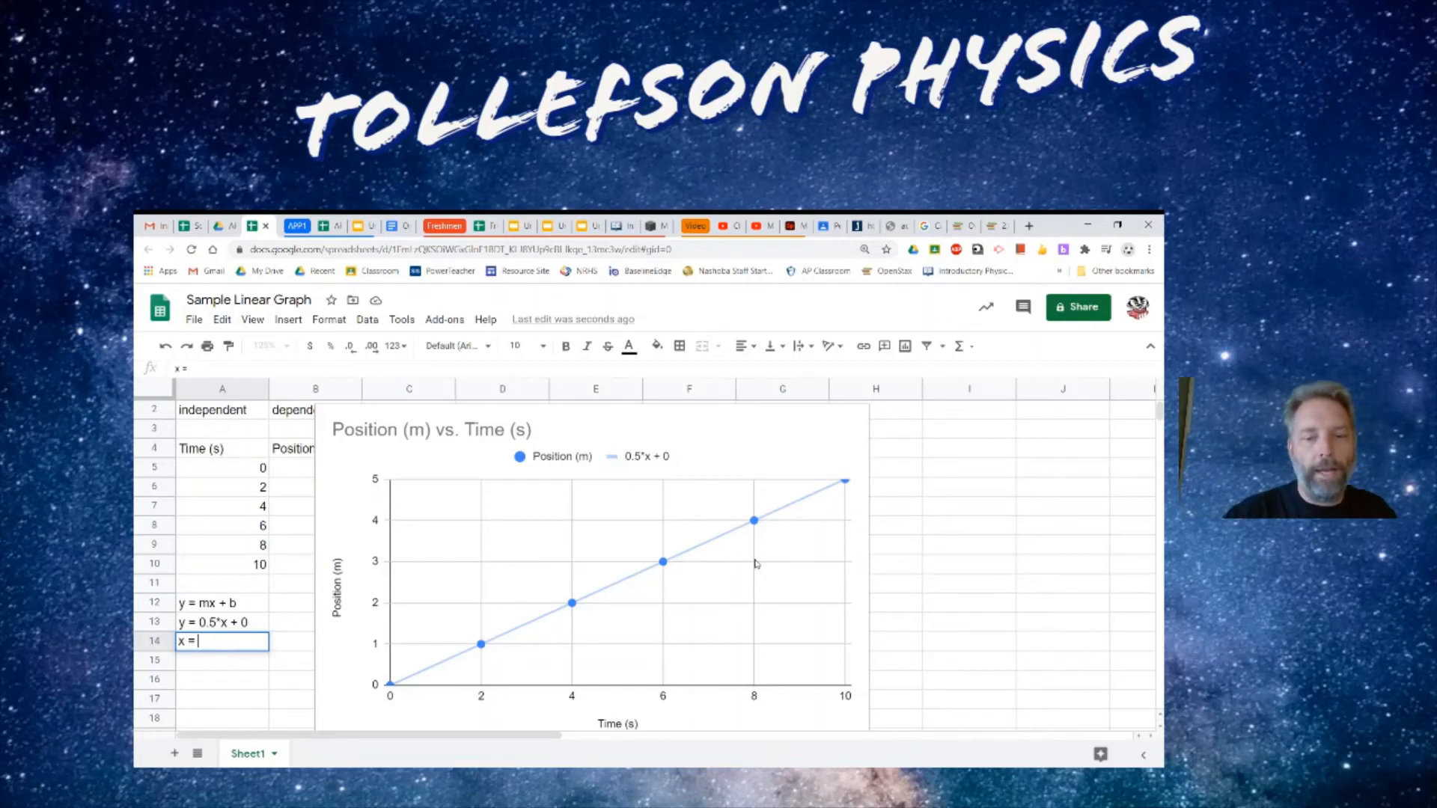
pyautogui.write('(0')
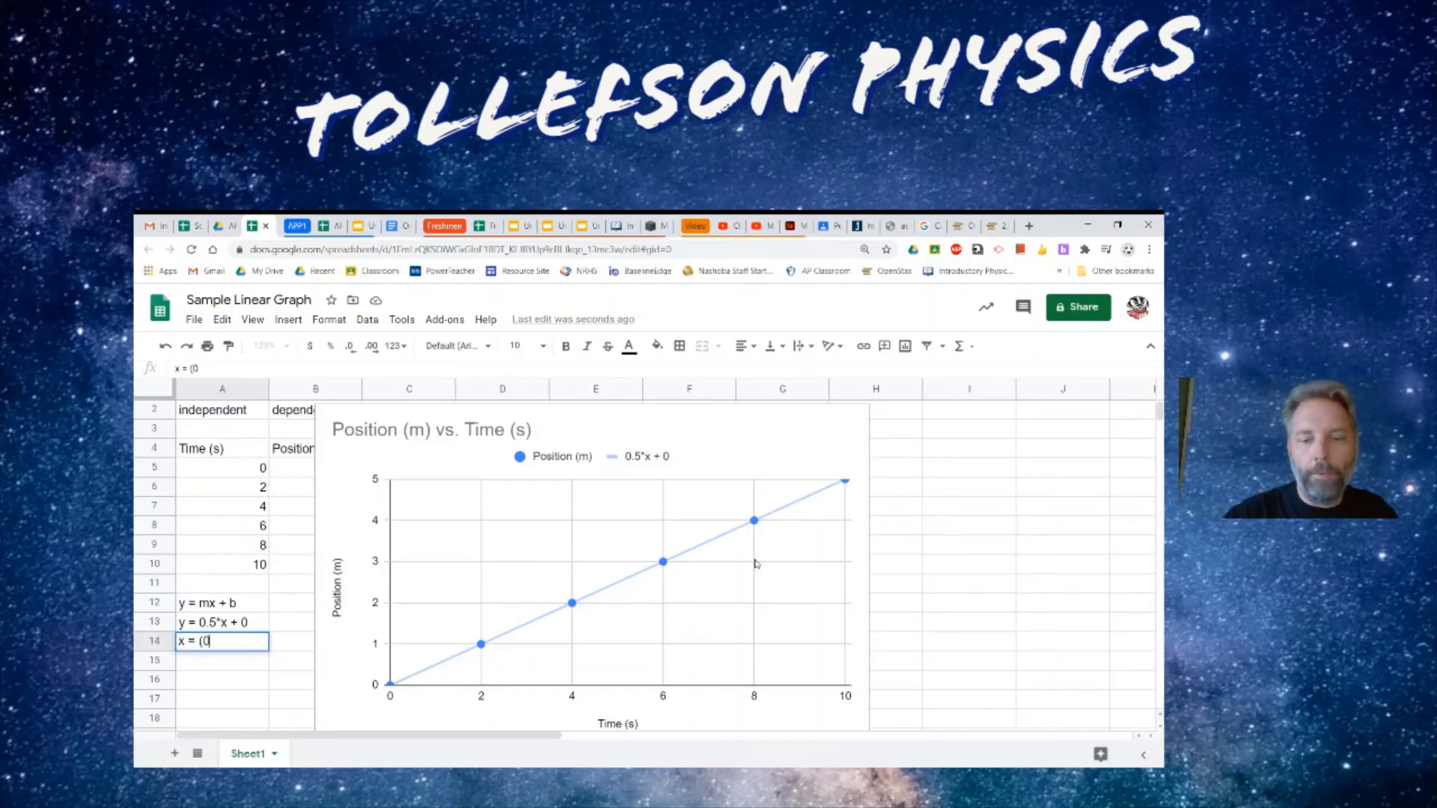
pyautogui.write('.5')
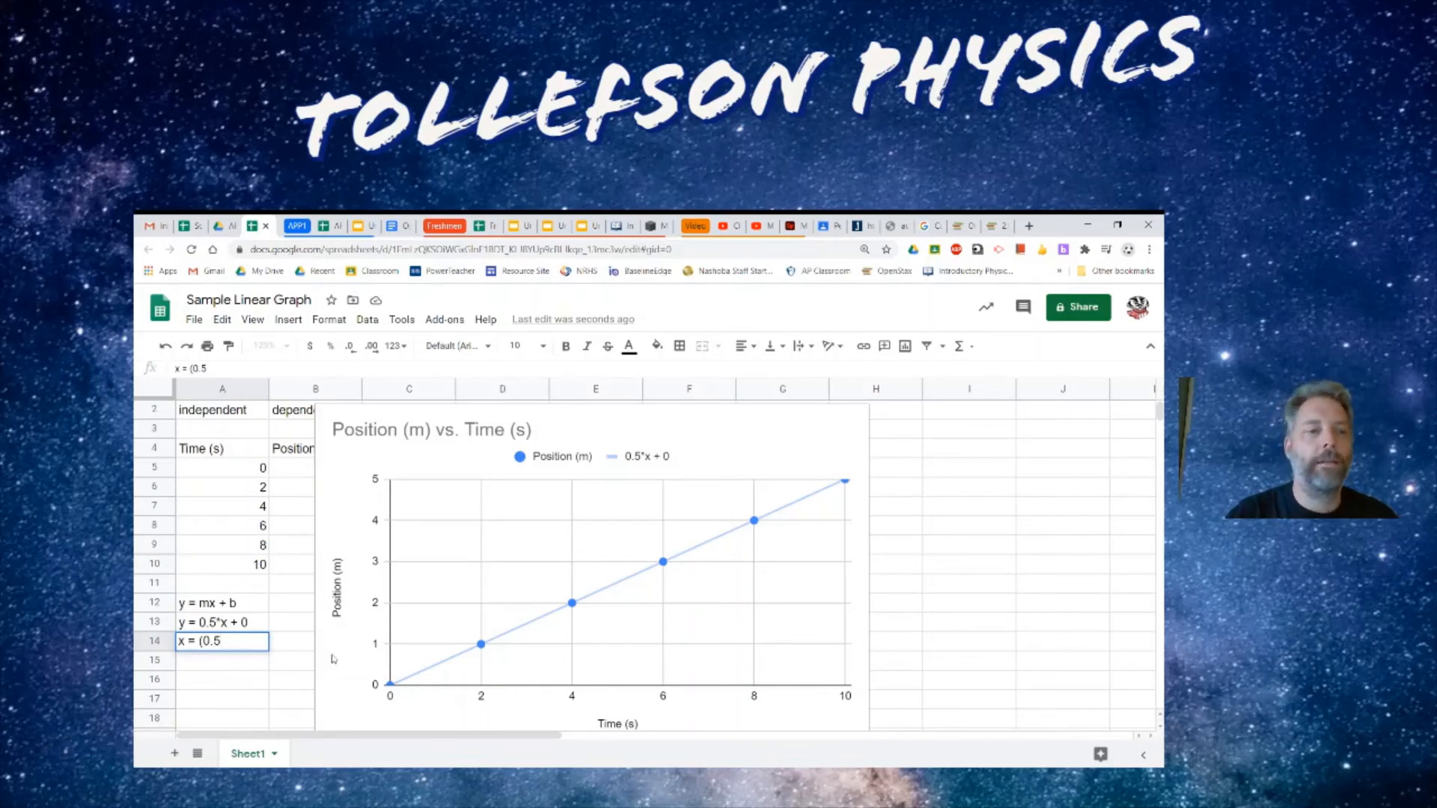
pyautogui.write('m/s)t')
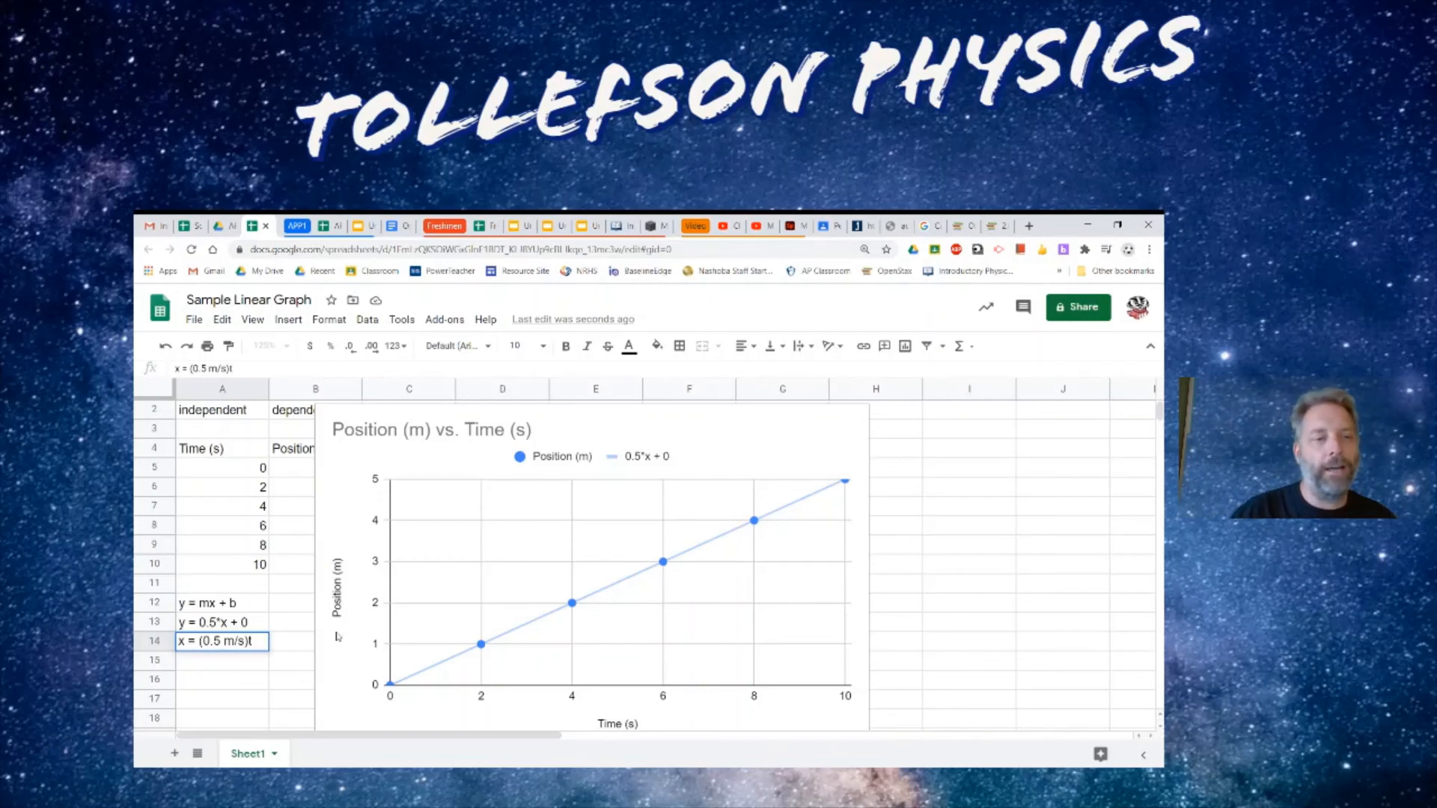
pyautogui.press('Return')
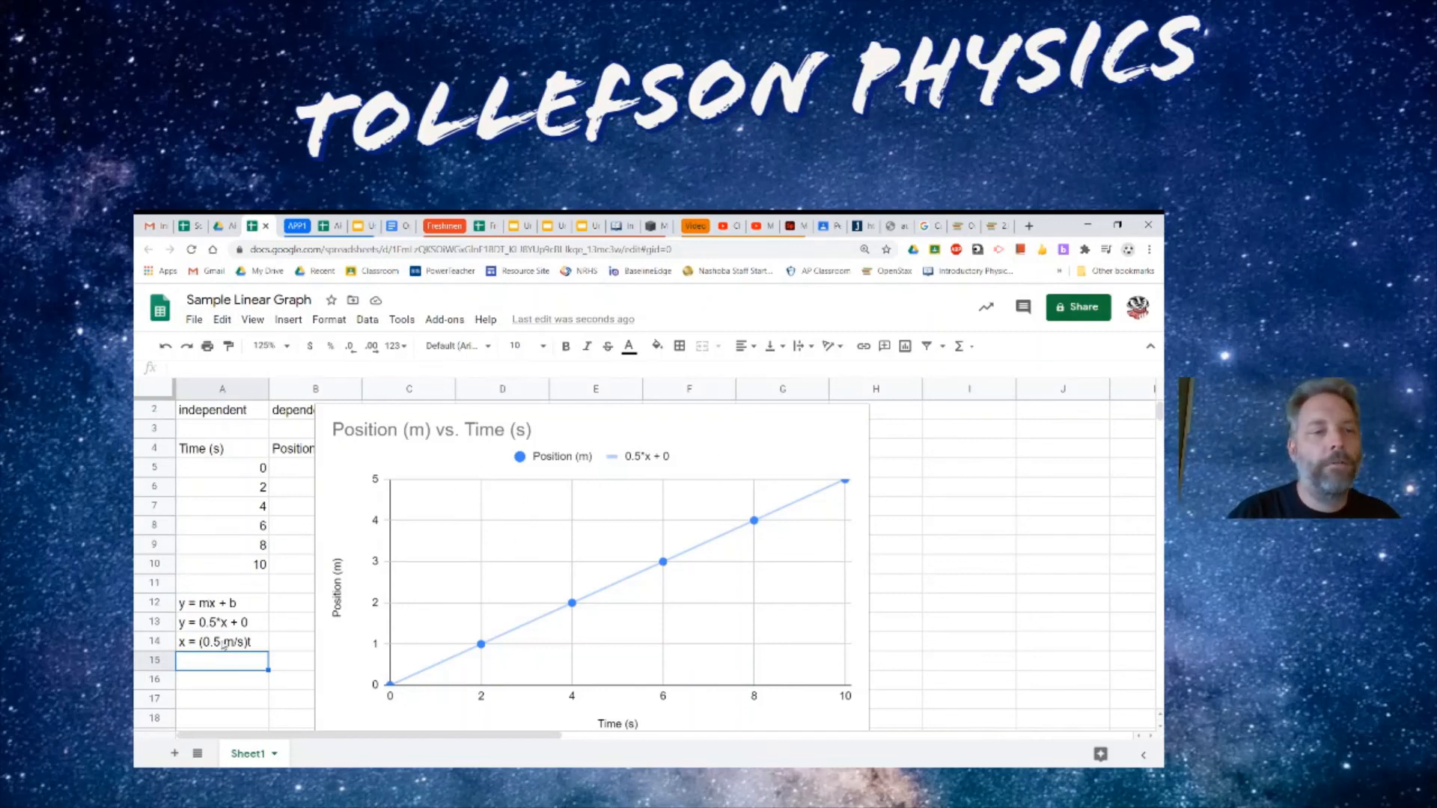
# - Open the chart editor's series customization and change the trendline label option to Custom
pyautogui.click(763, 451)
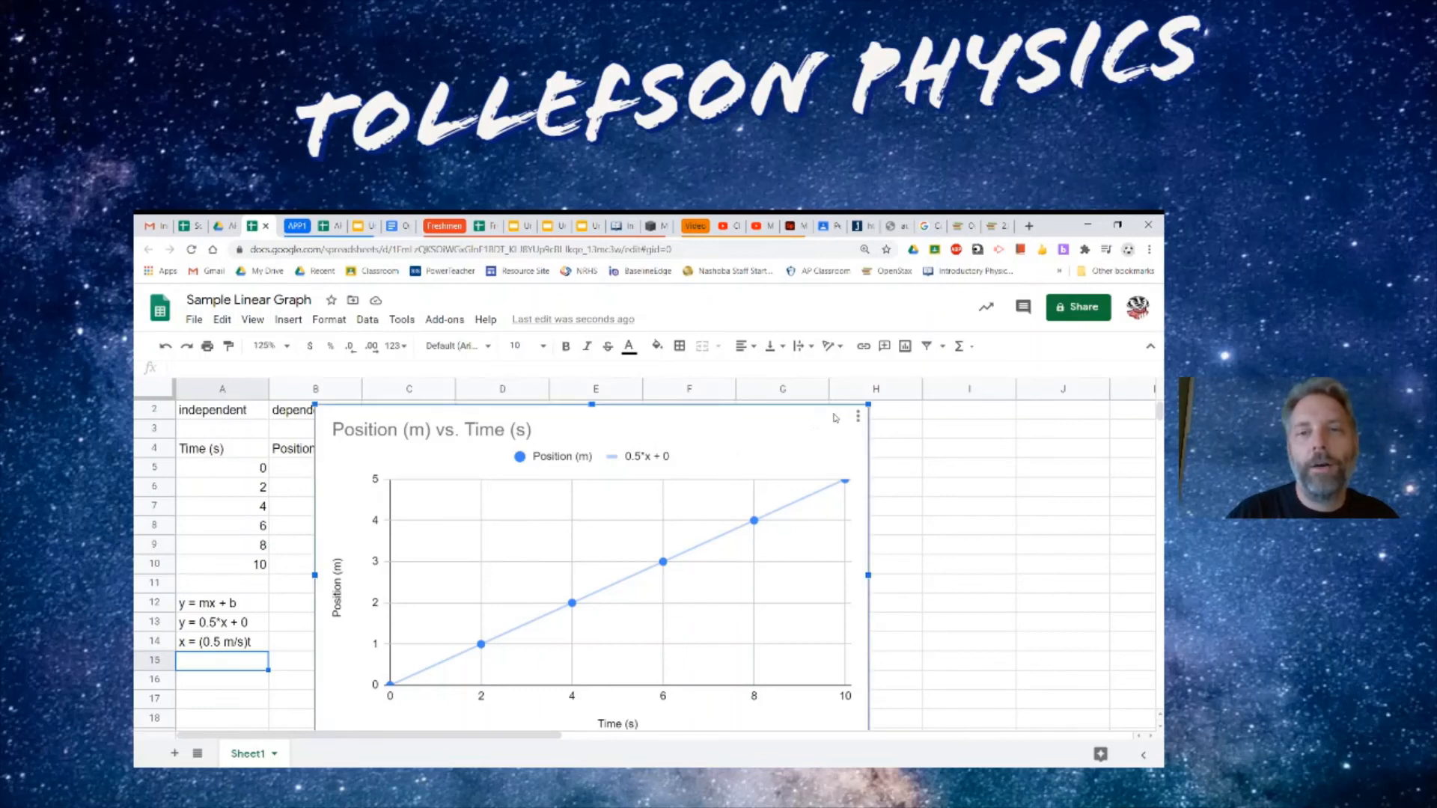
pyautogui.click(858, 416)
pyautogui.click(800, 442)
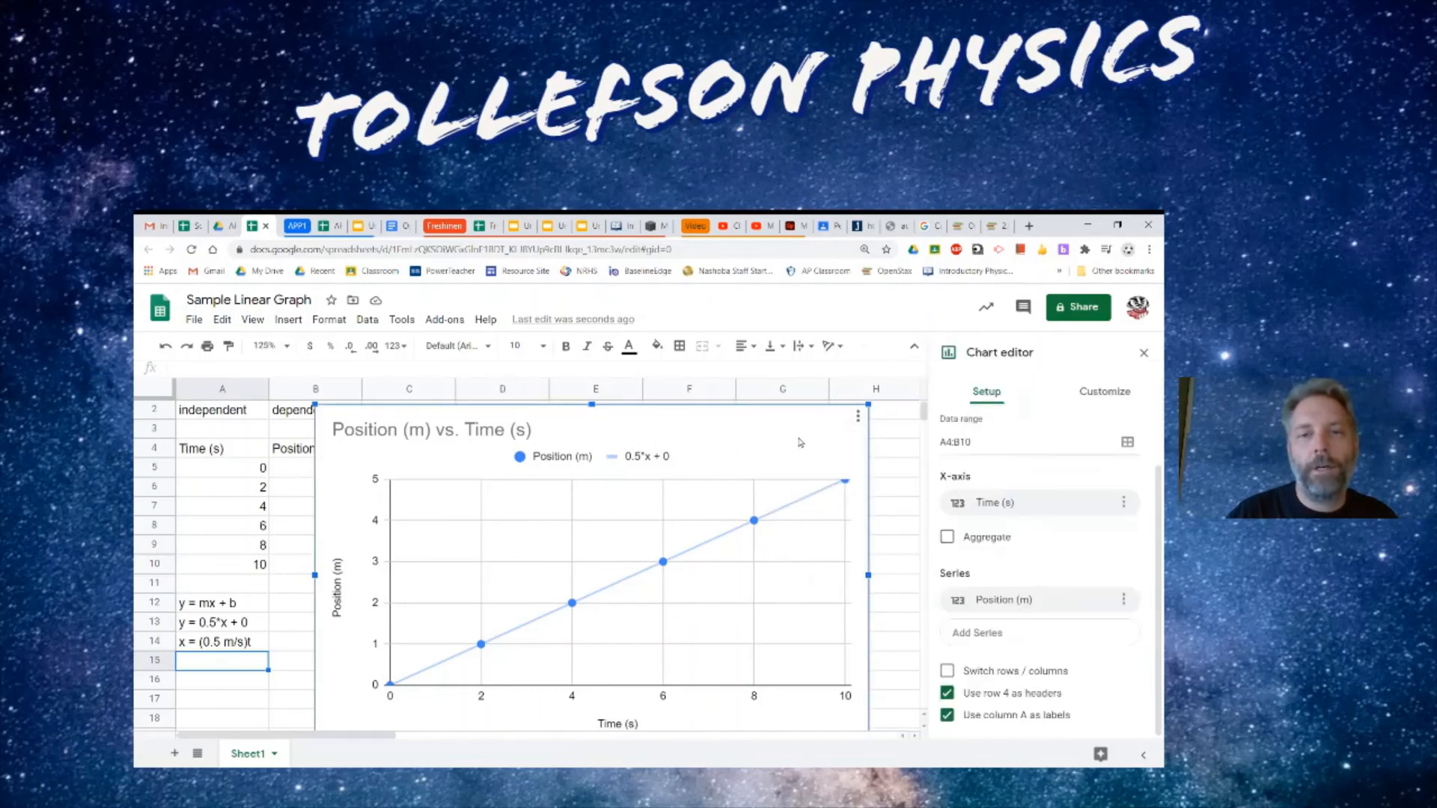
pyautogui.click(1104, 393)
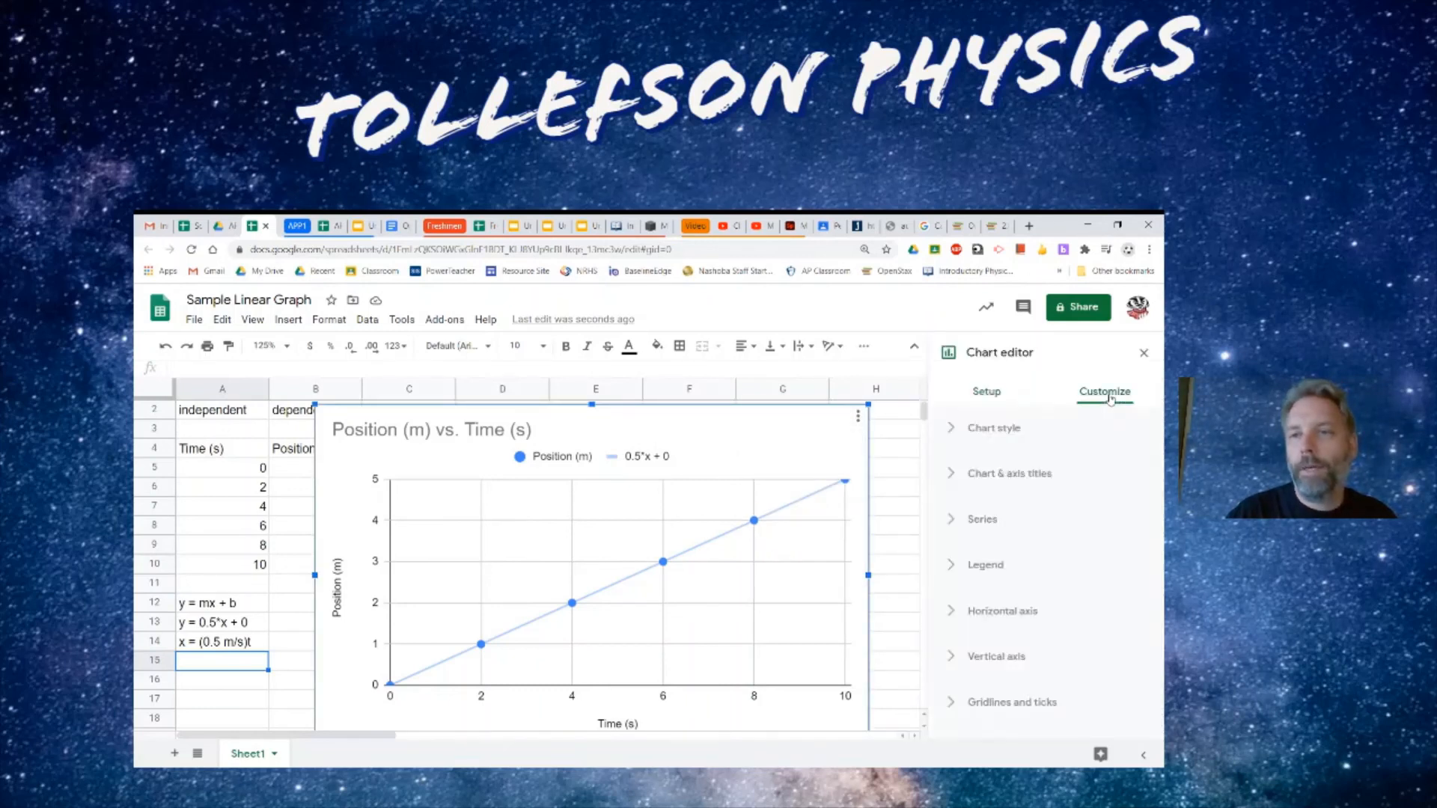
pyautogui.click(981, 518)
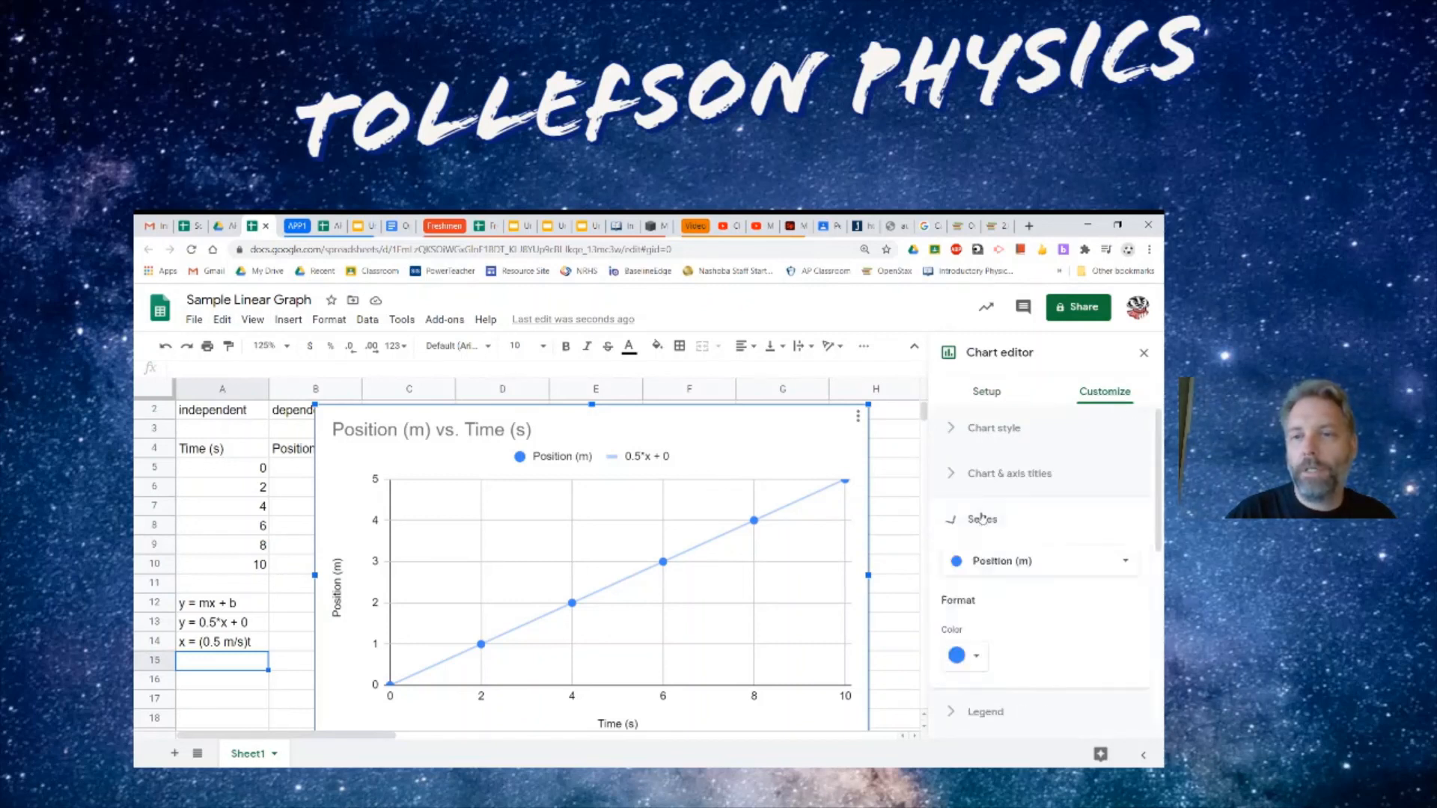
pyautogui.scroll(-7, 1139, 524)
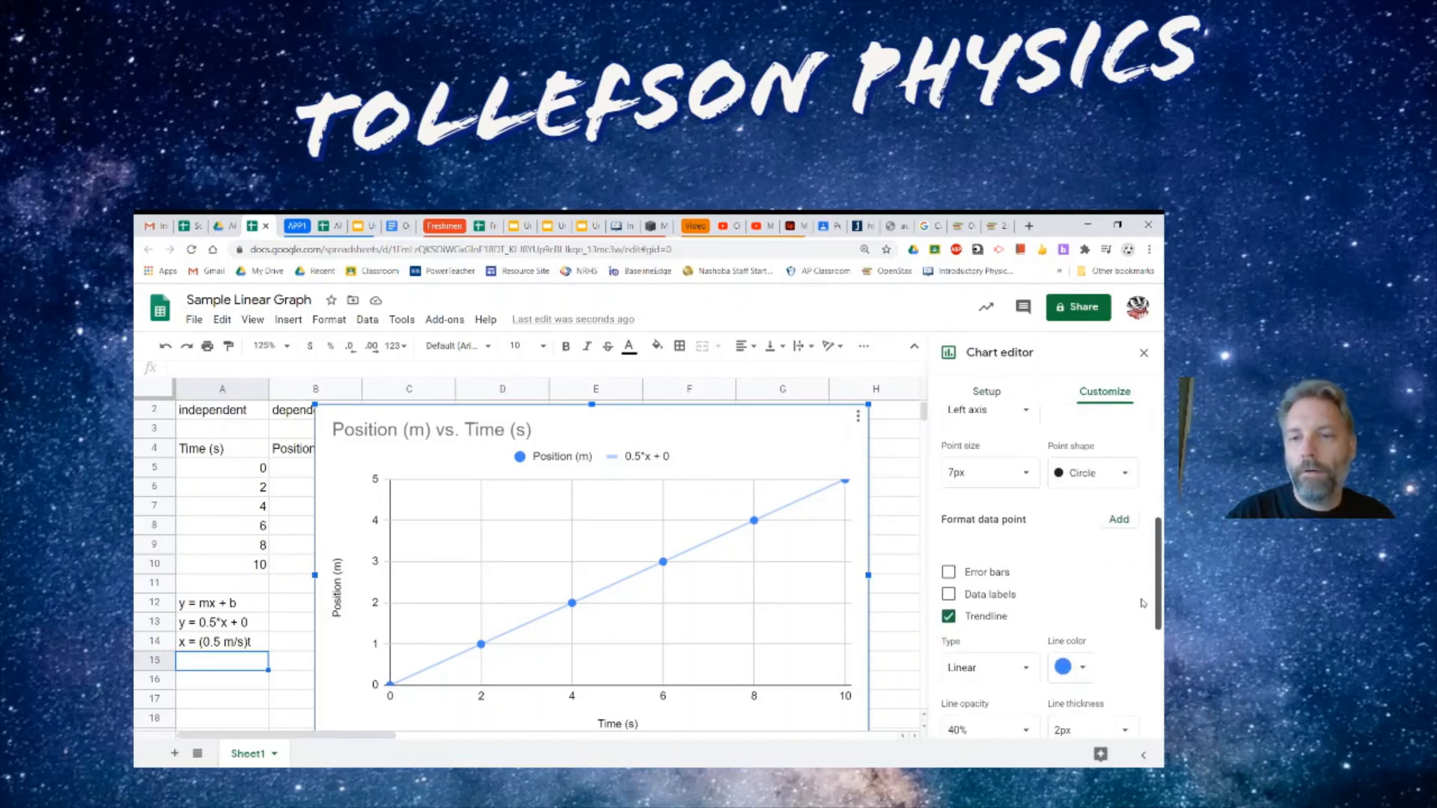
pyautogui.scroll(-3, 1139, 624)
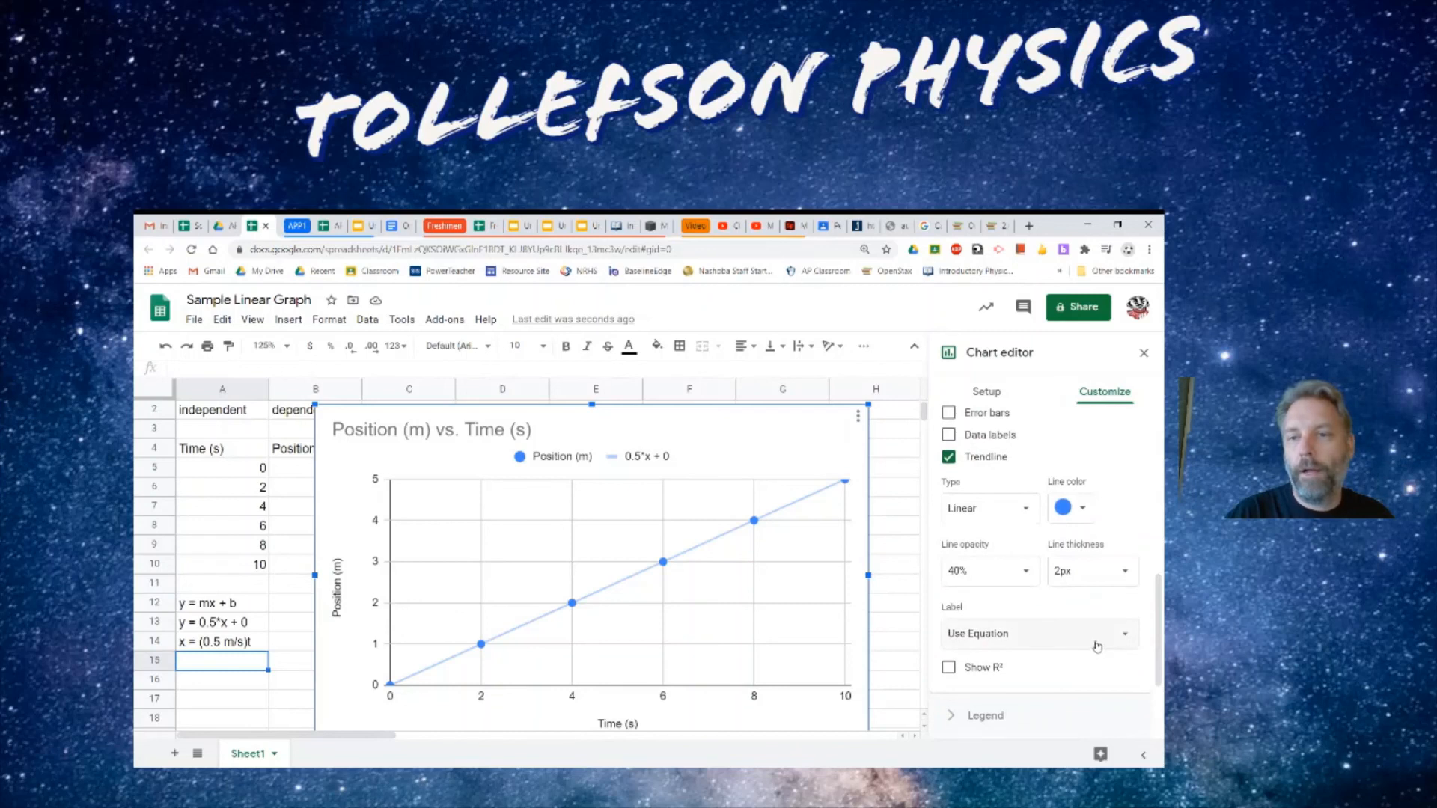
pyautogui.click(1097, 646)
pyautogui.click(991, 608)
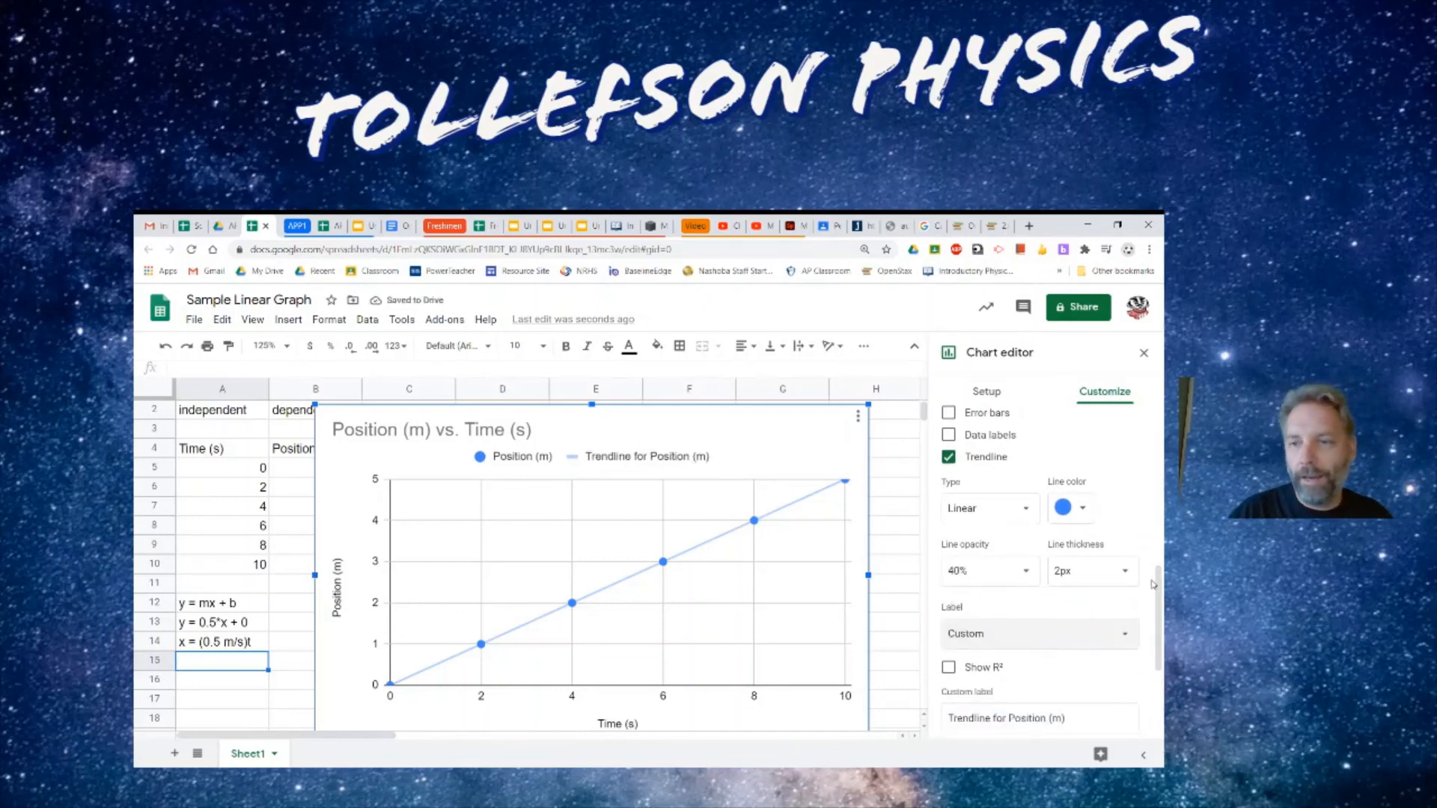
# - Replace the trendline's custom label with "x = (0.5 m/s)t"
pyautogui.moveTo(1159, 588); pyautogui.dragTo(1159, 604)
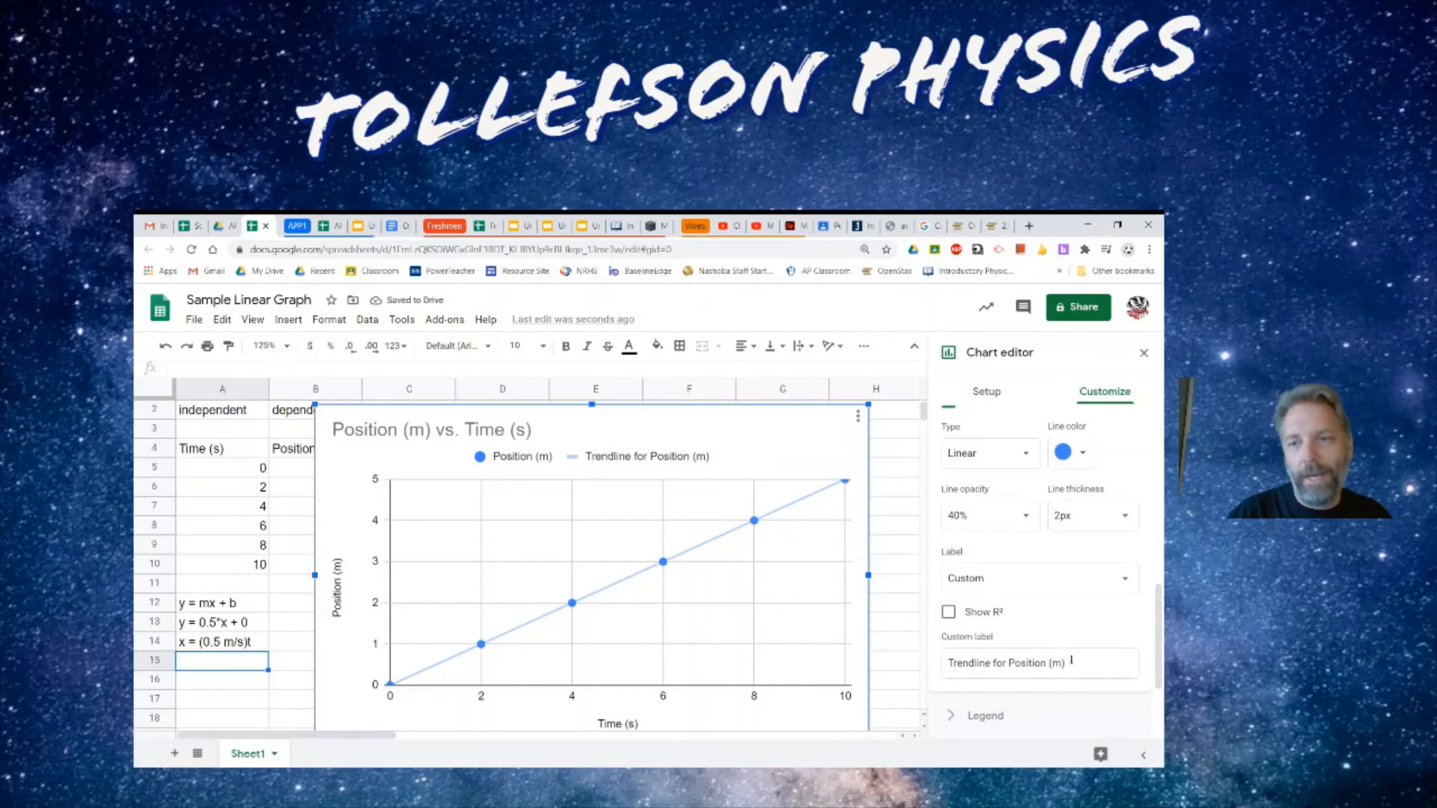
pyautogui.moveTo(1070, 663); pyautogui.dragTo(943, 663)
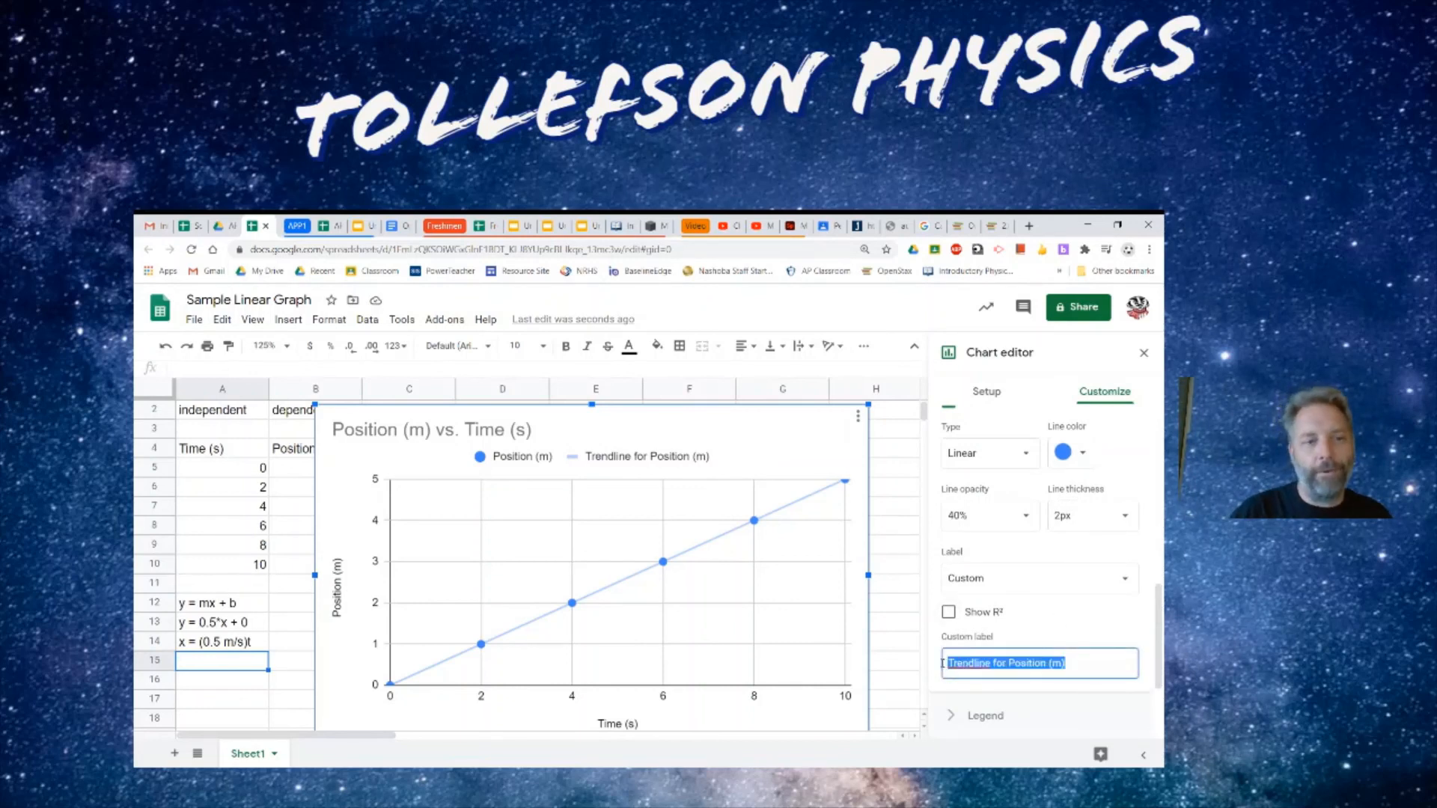
pyautogui.write('x = ')
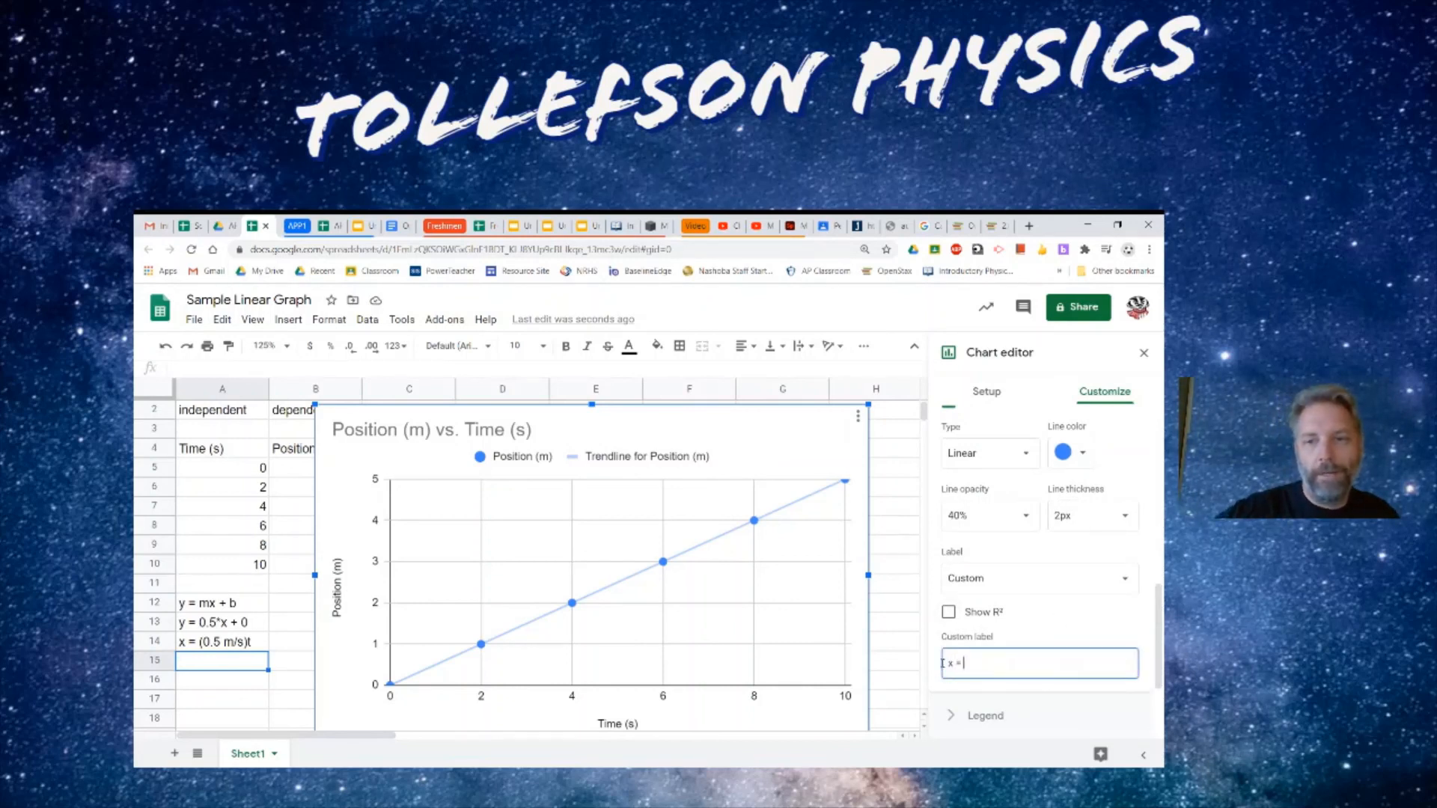
pyautogui.write('(0.')
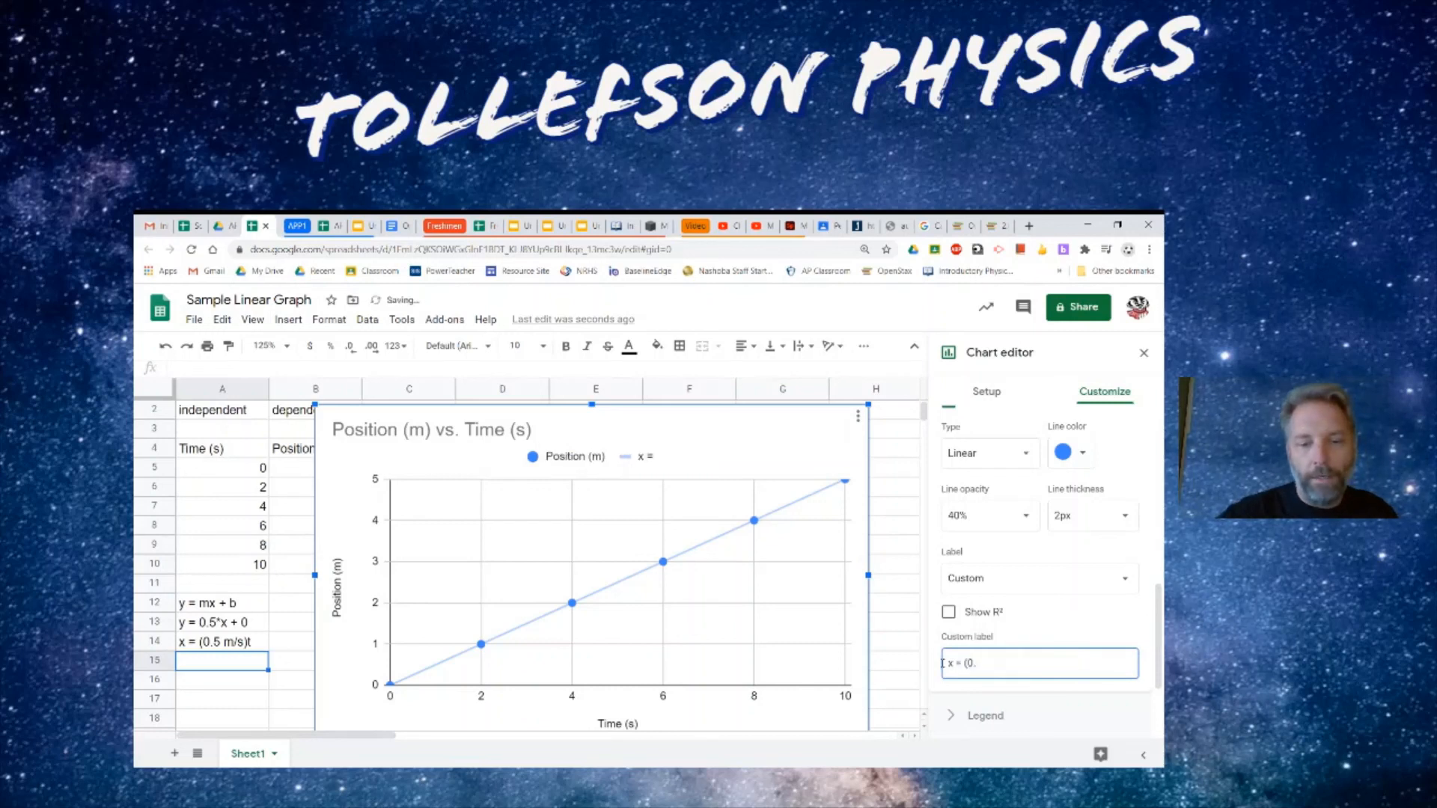
pyautogui.write('5 m/s')
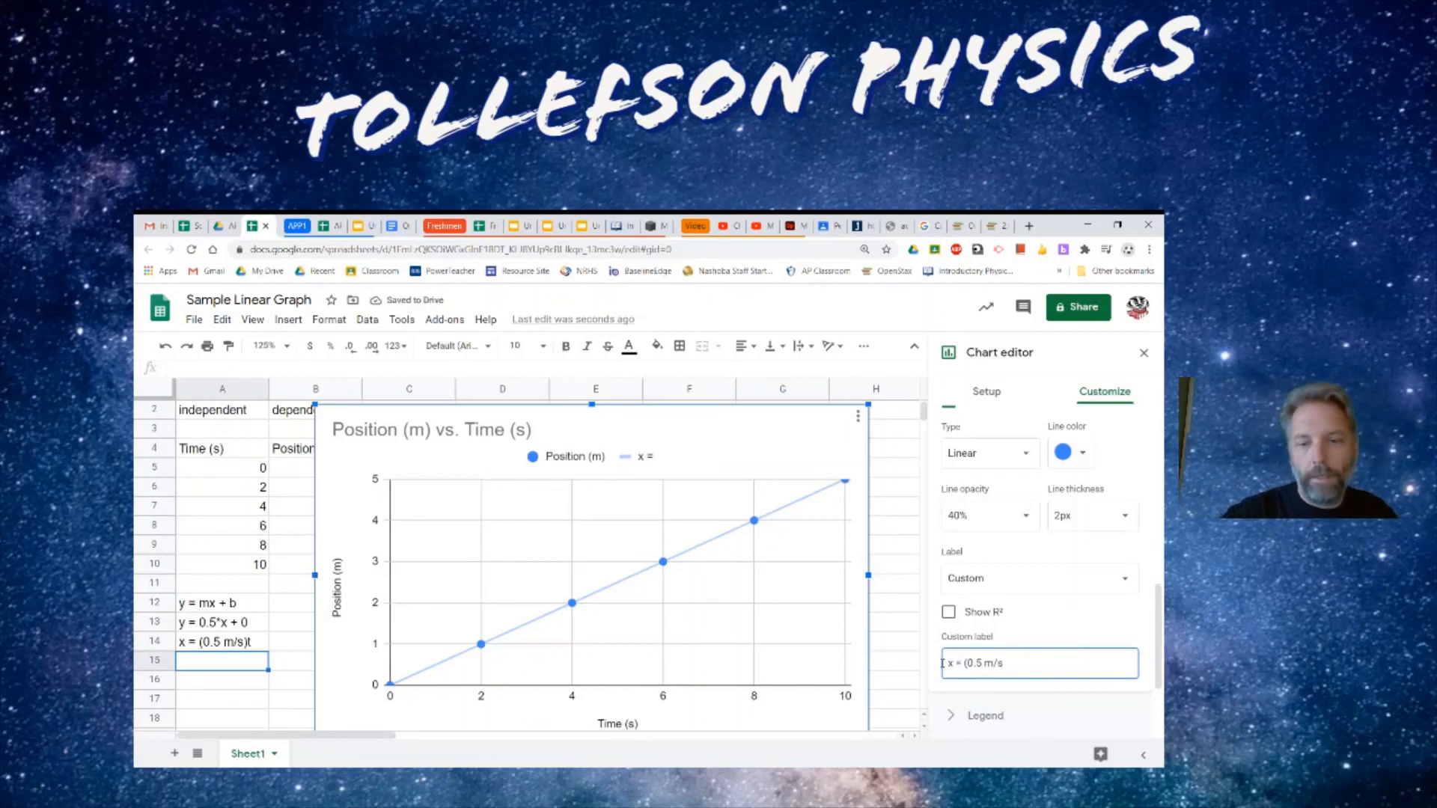
pyautogui.write('t')
pyautogui.press('BackSpace')
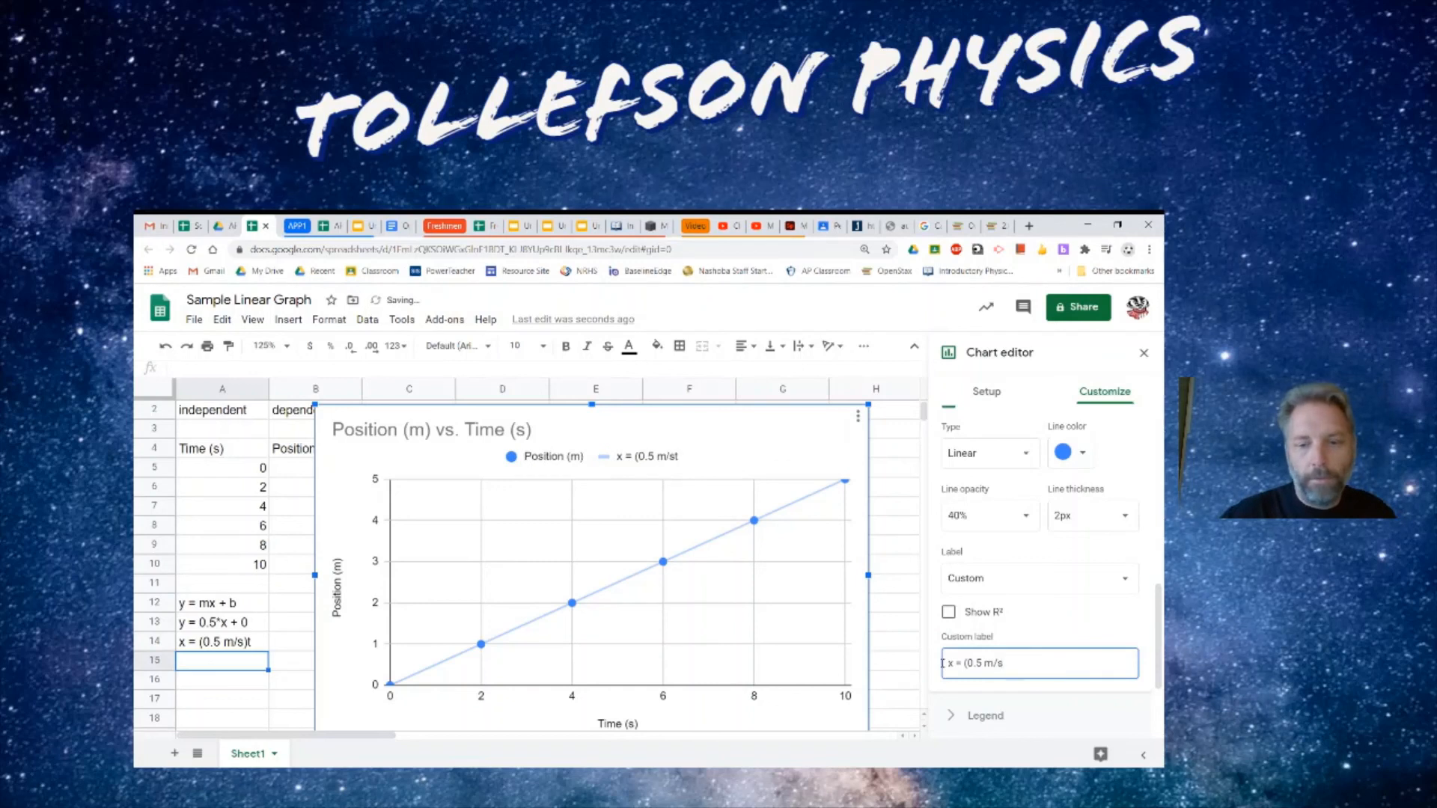
pyautogui.write(')t')
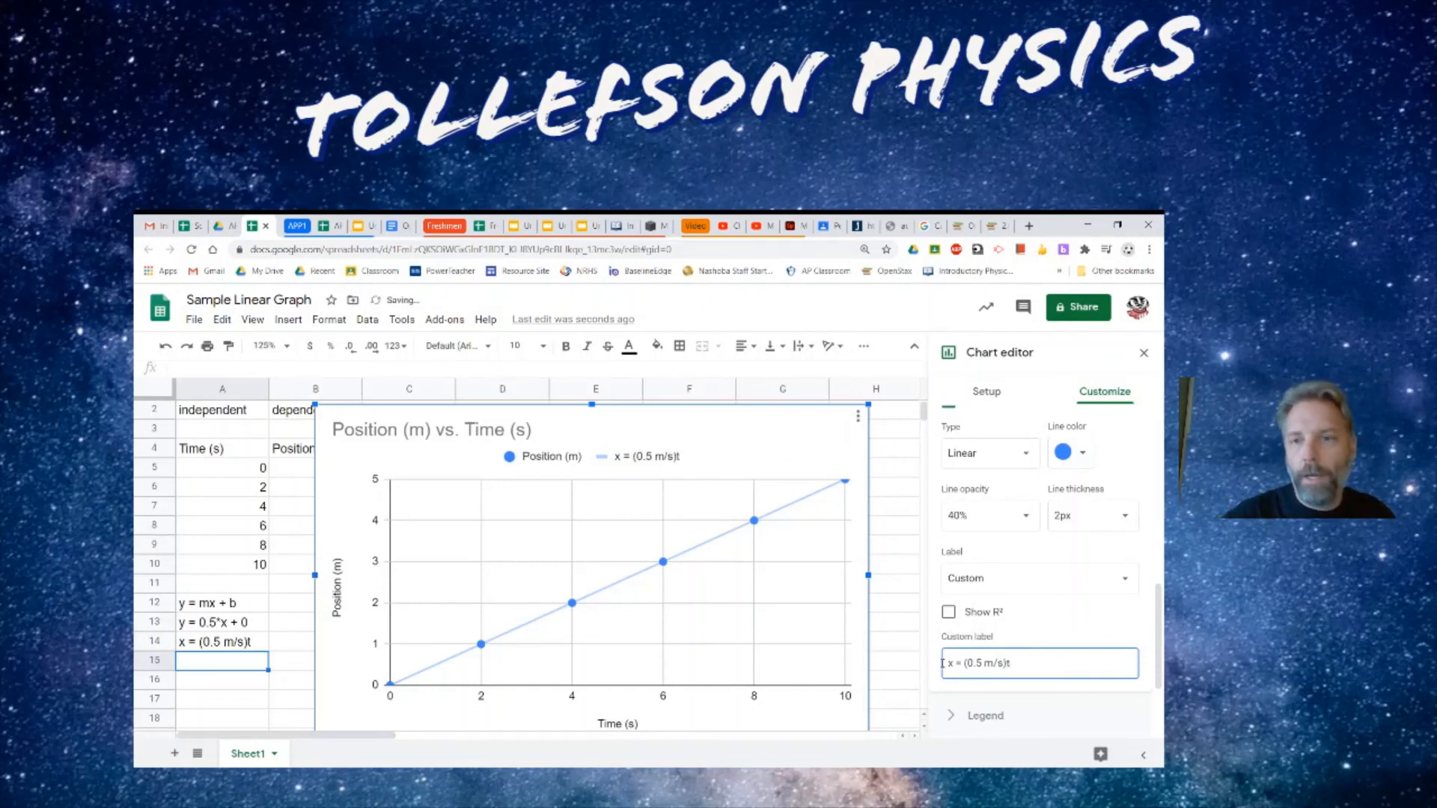